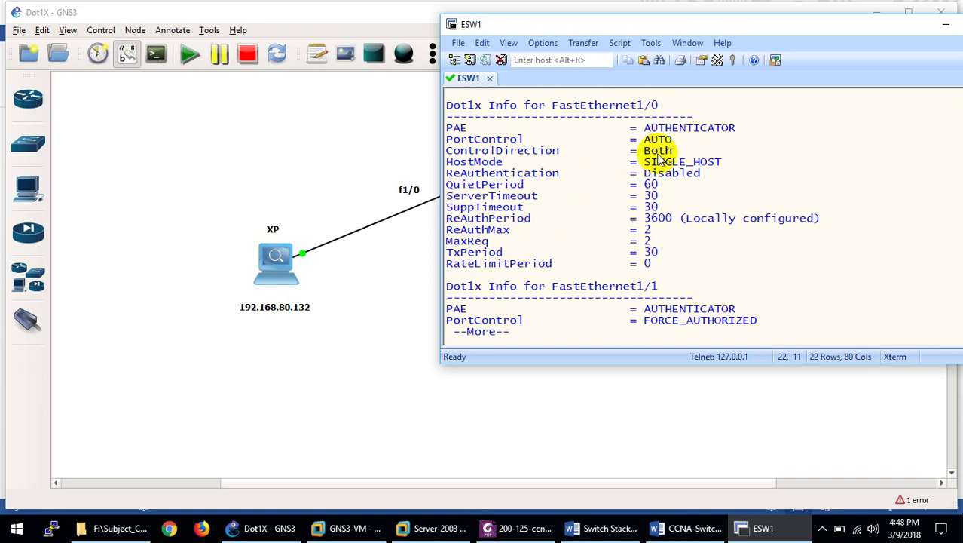
Hide the ESW1 console and bring up the Windows XP VM showing IP 192.168.80.132.
left_click(741, 528)
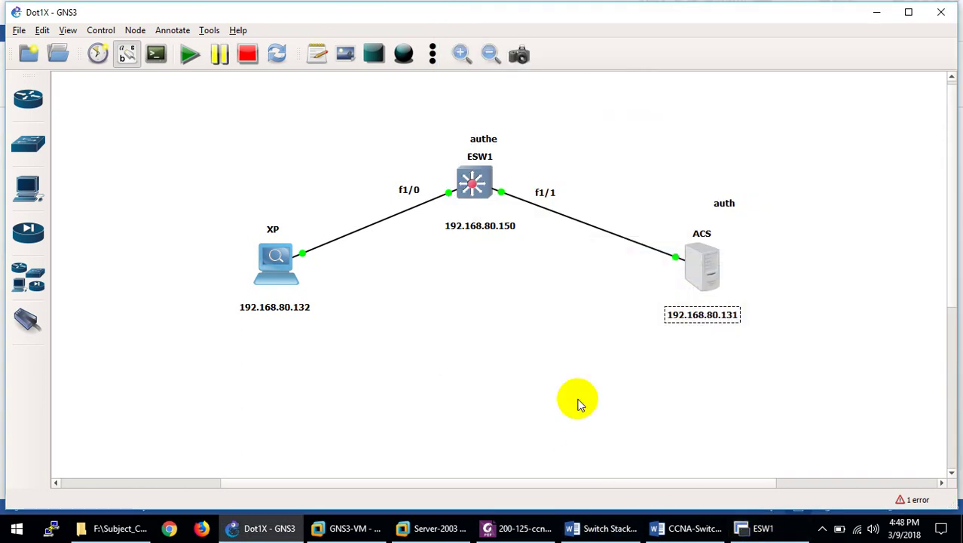
left_click(432, 528)
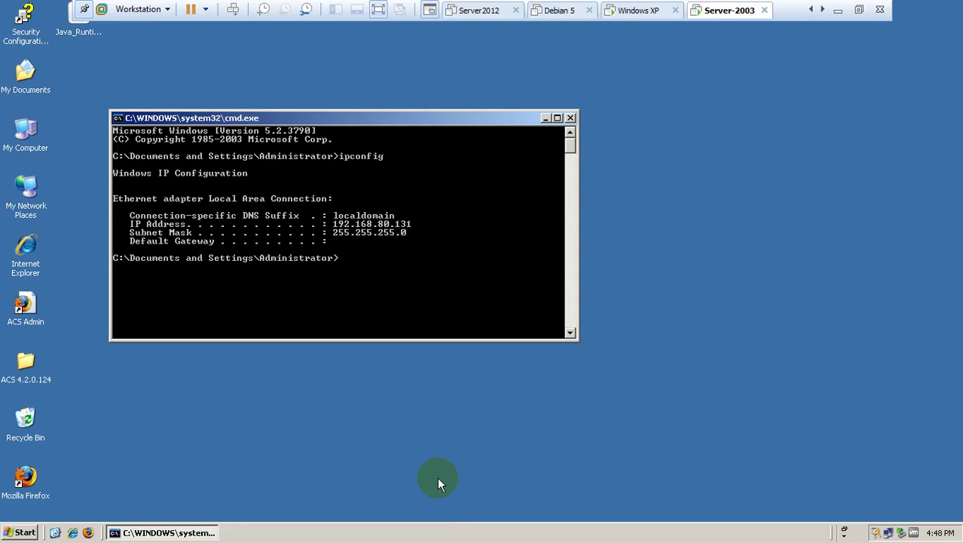
left_click(635, 10)
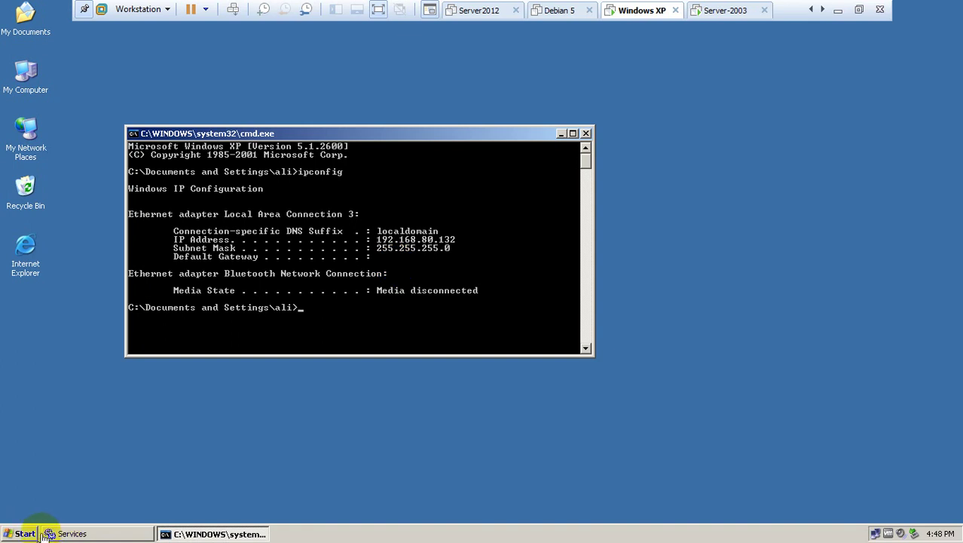
left_click(16, 533)
Launch services.msc from the XP Run box, maximize the Services console, then minimize it.
left_click(46, 462)
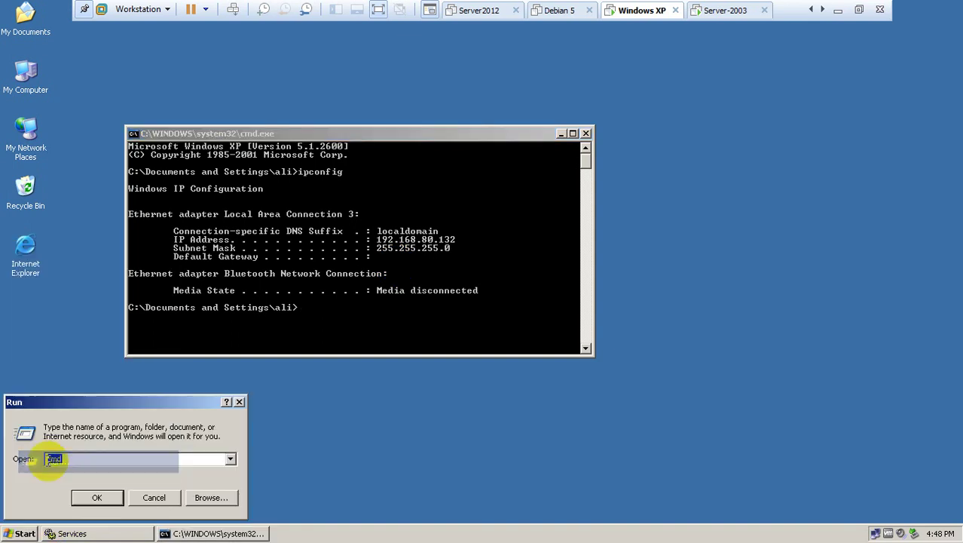
type("r")
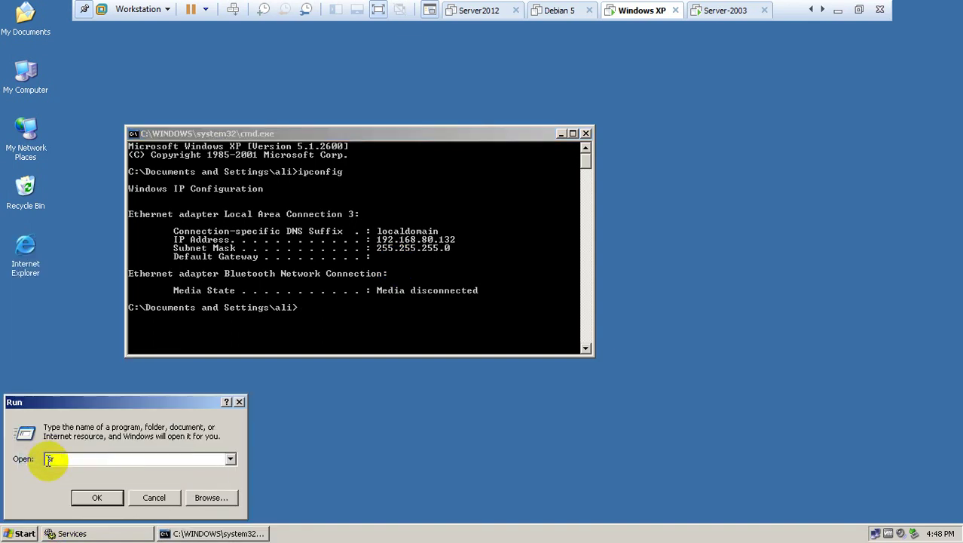
key("Down")
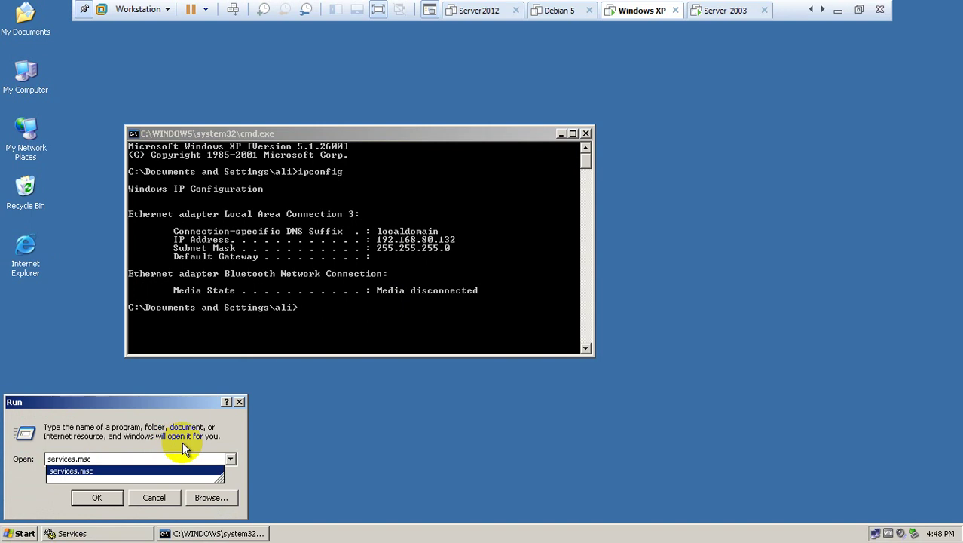
key("Return")
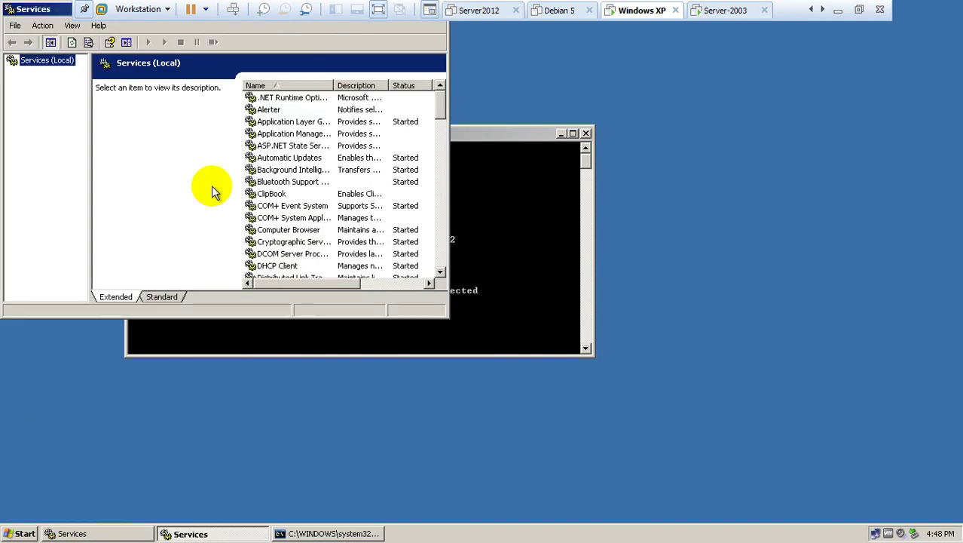
left_click_drag(47, 10, 144, 113)
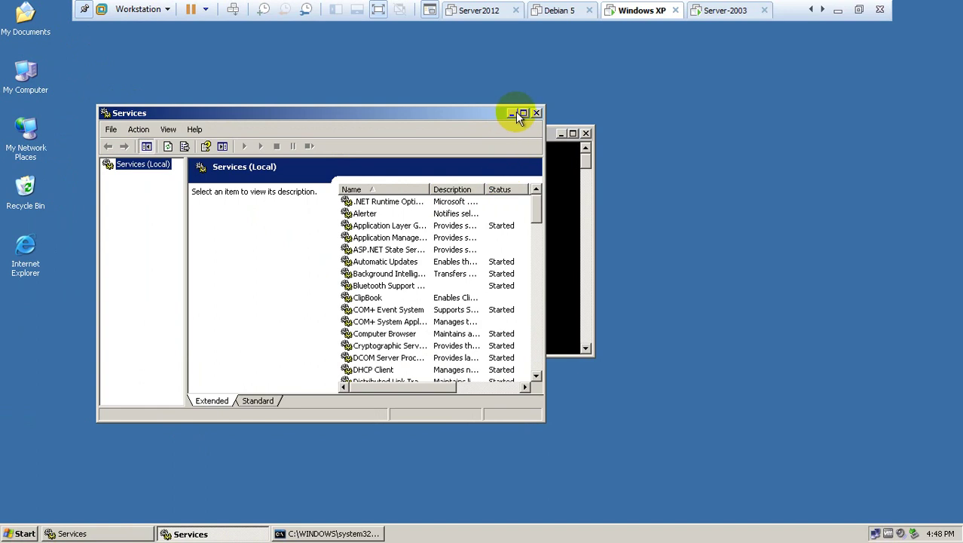
left_click(523, 113)
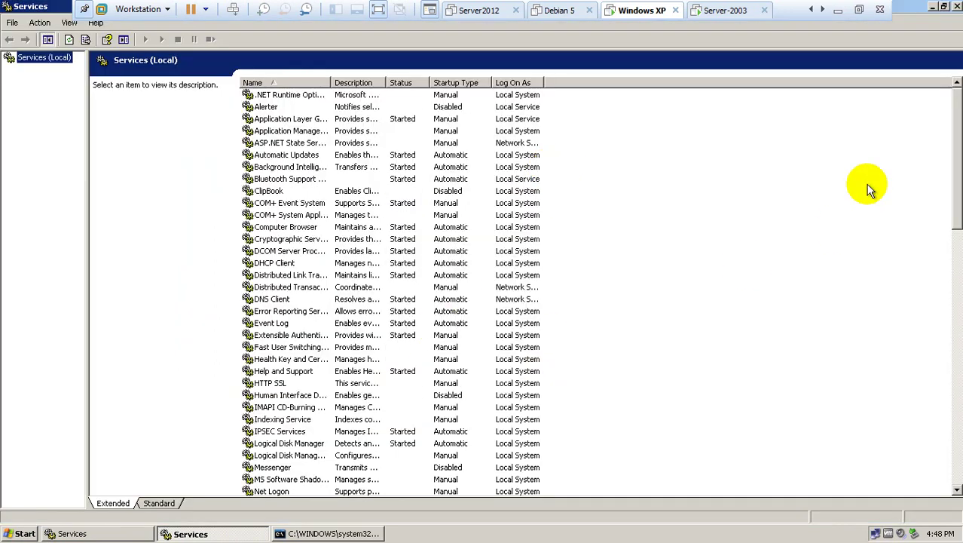
left_click(239, 532)
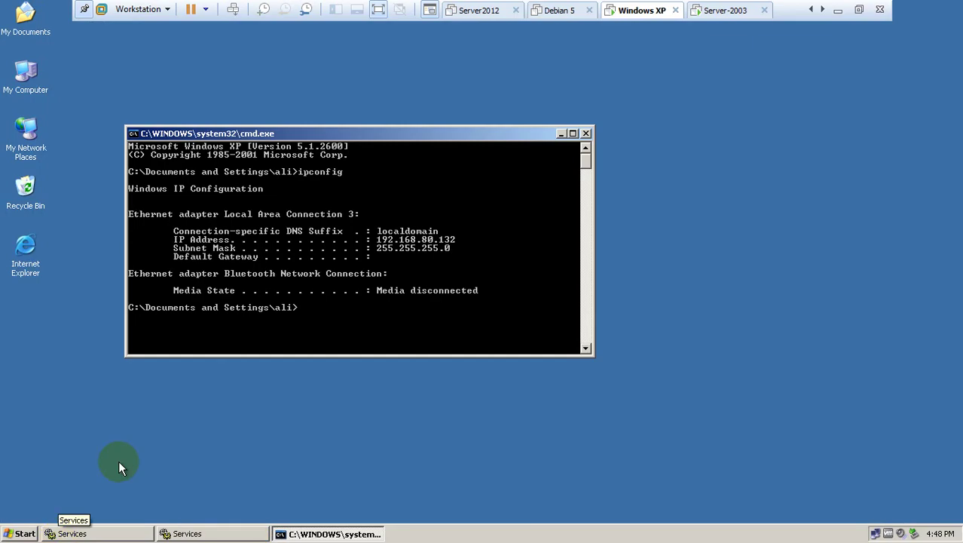
Open Local Area Connection 3 via My Network Places, check its Support details, and open its Properties.
right_click(23, 137)
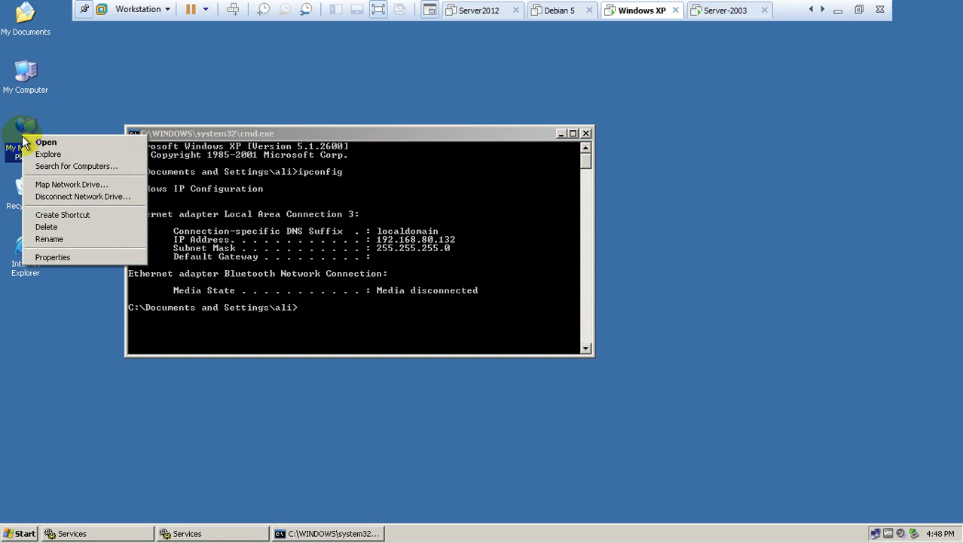
left_click(54, 257)
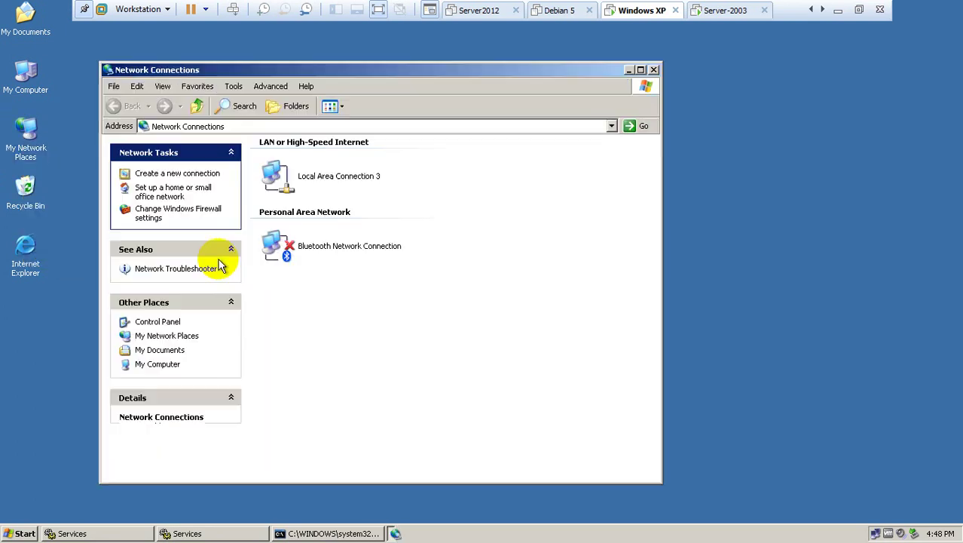
double_click(280, 178)
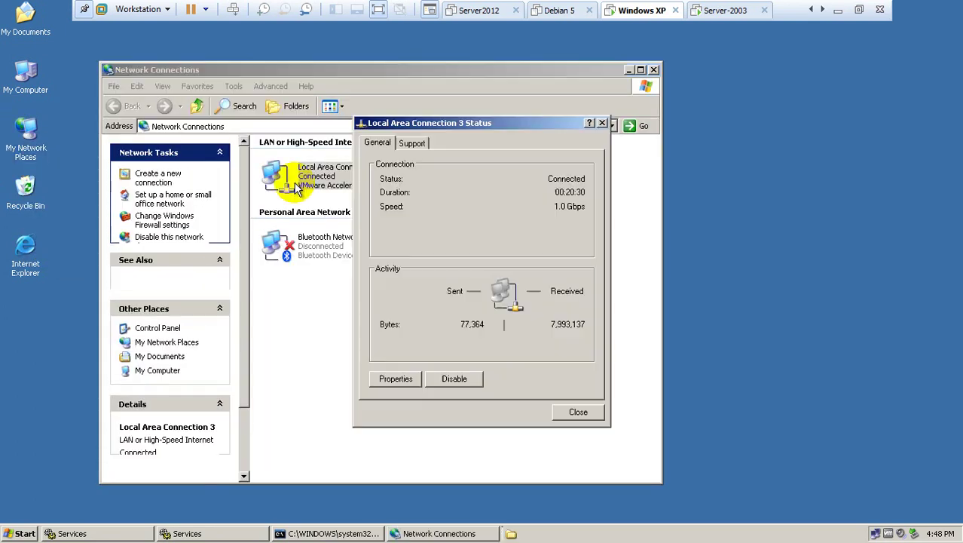
left_click(422, 144)
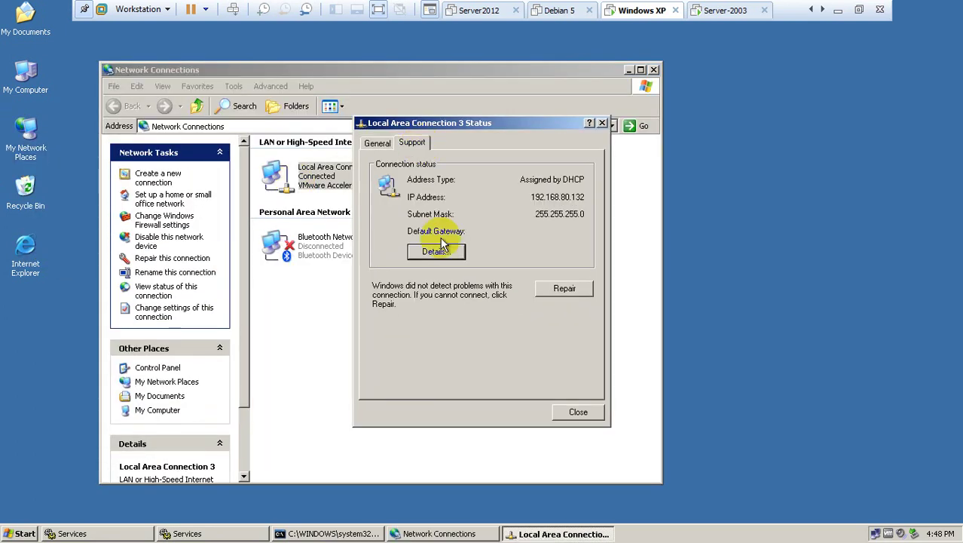
left_click(377, 143)
left_click(395, 377)
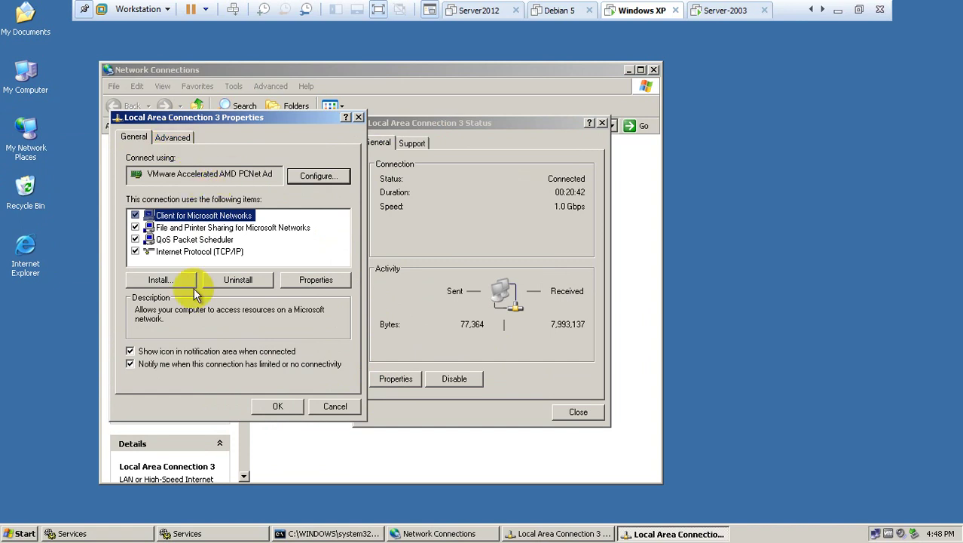
Restore the XP Services console and open the Wired AutoConfig service's properties.
left_click(198, 533)
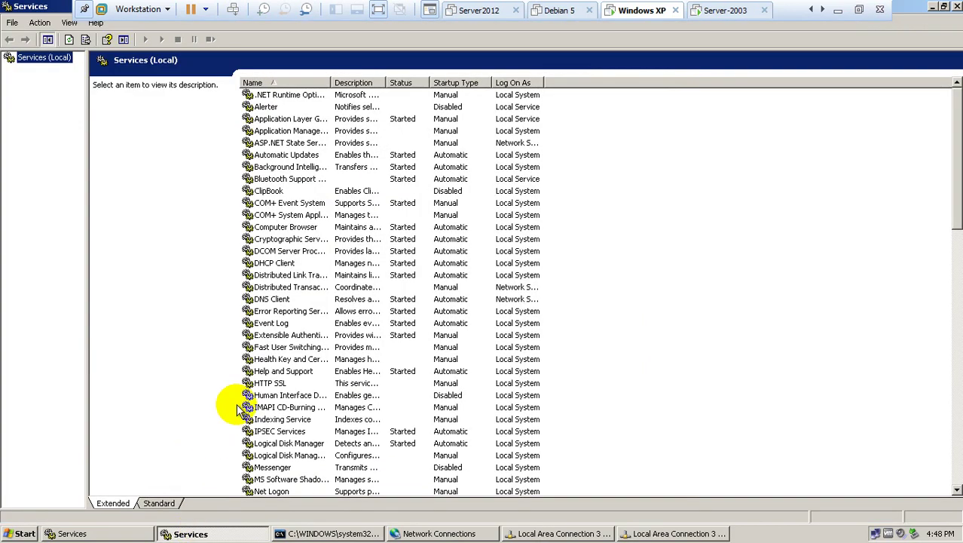
left_click(260, 408)
scroll(331, 410, "down", 15)
scroll(362, 410, "down", 4)
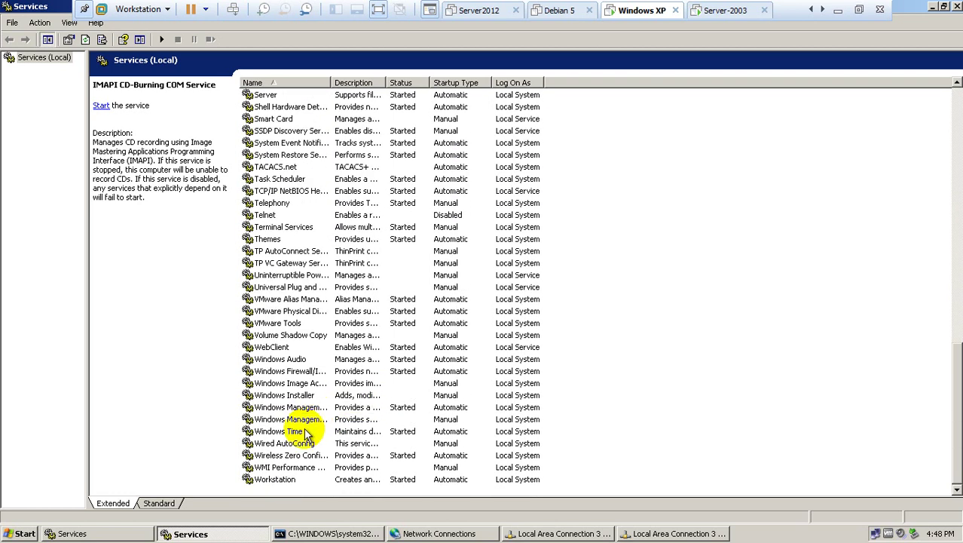
left_click(288, 446)
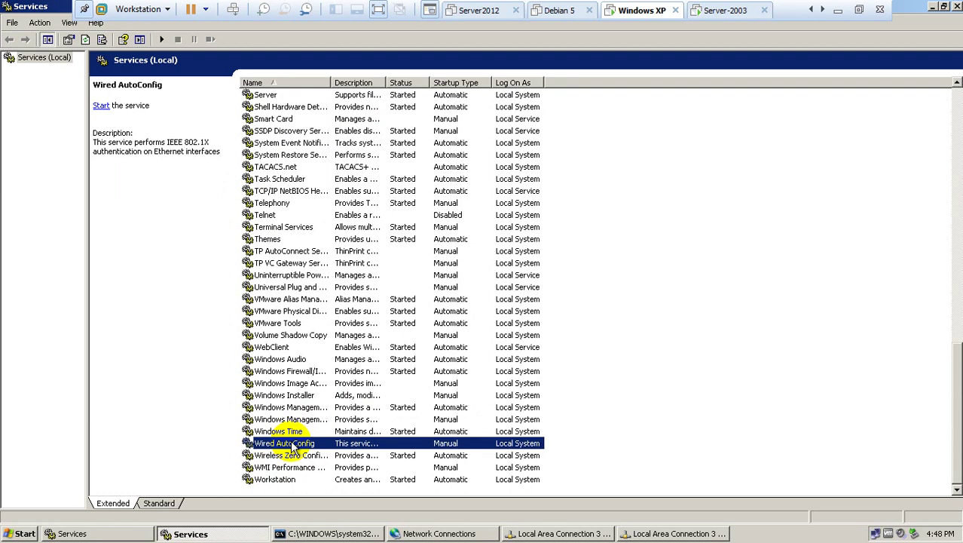
double_click(293, 446)
Set Wired AutoConfig to Automatic startup, start it, and close the Services console.
left_click(435, 261)
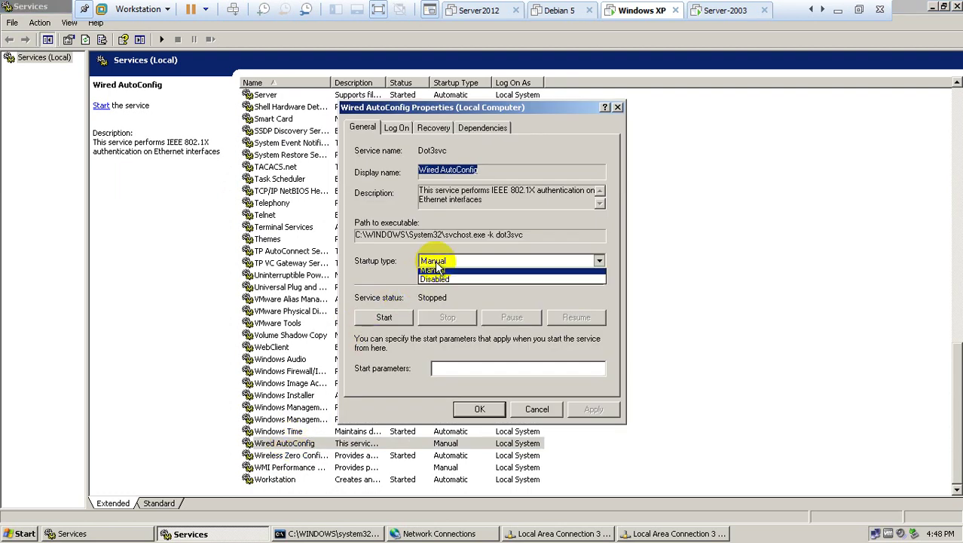
left_click(443, 271)
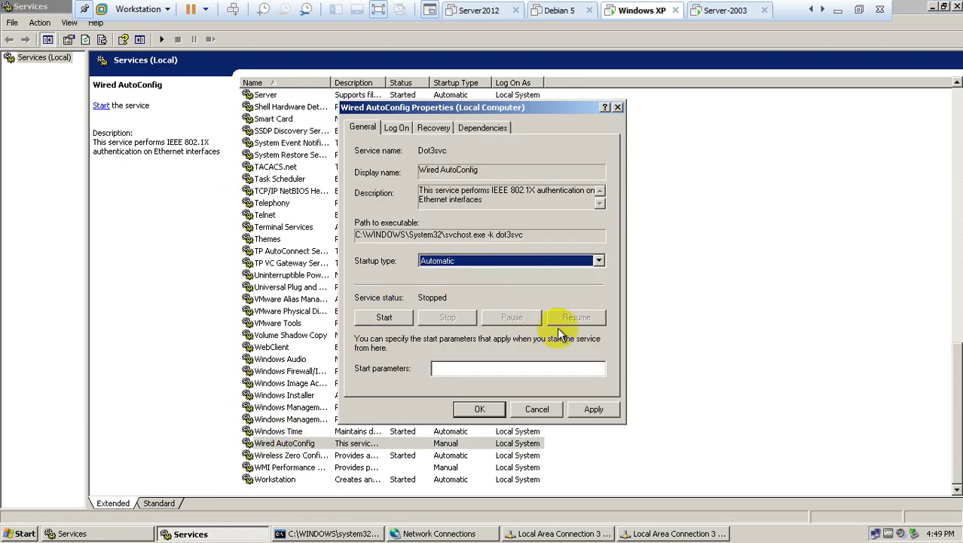
left_click(596, 409)
left_click(397, 316)
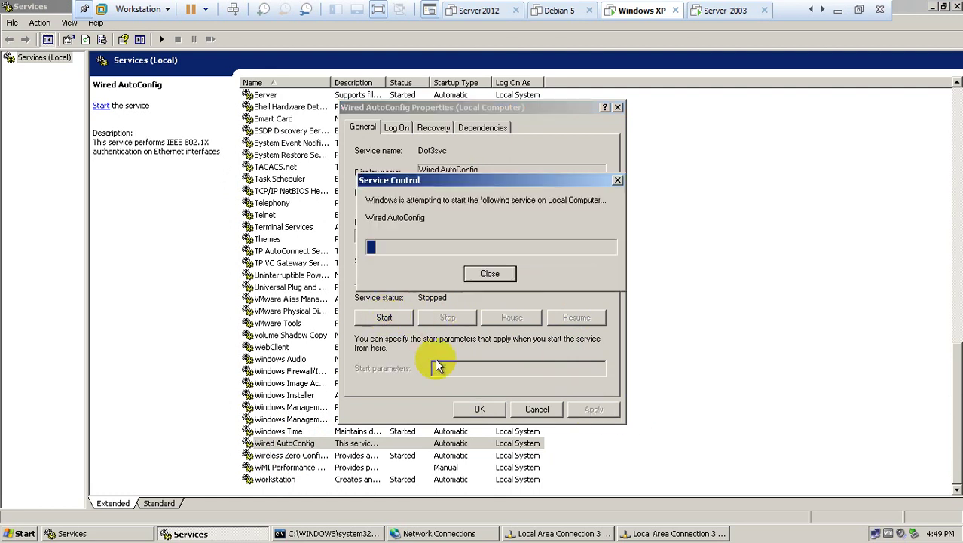
left_click(472, 410)
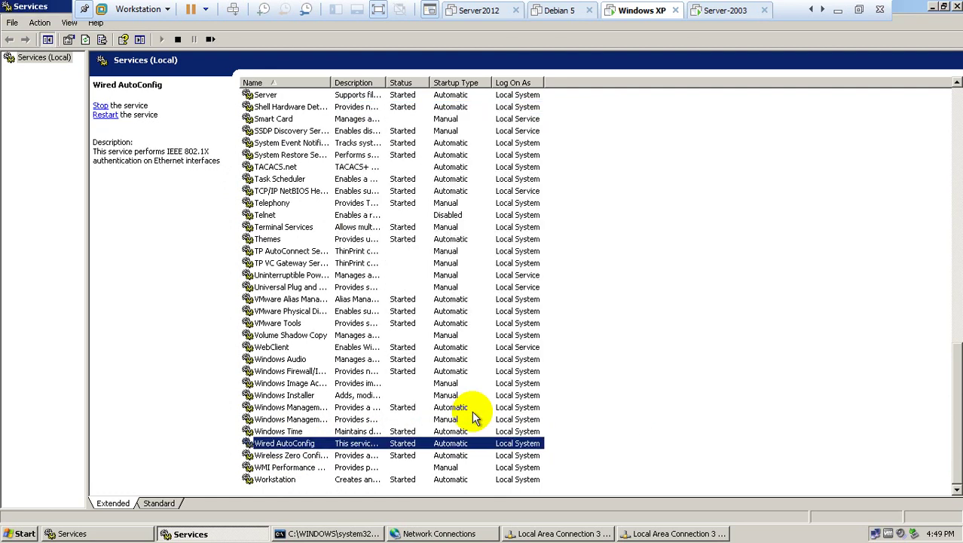
left_click(956, 6)
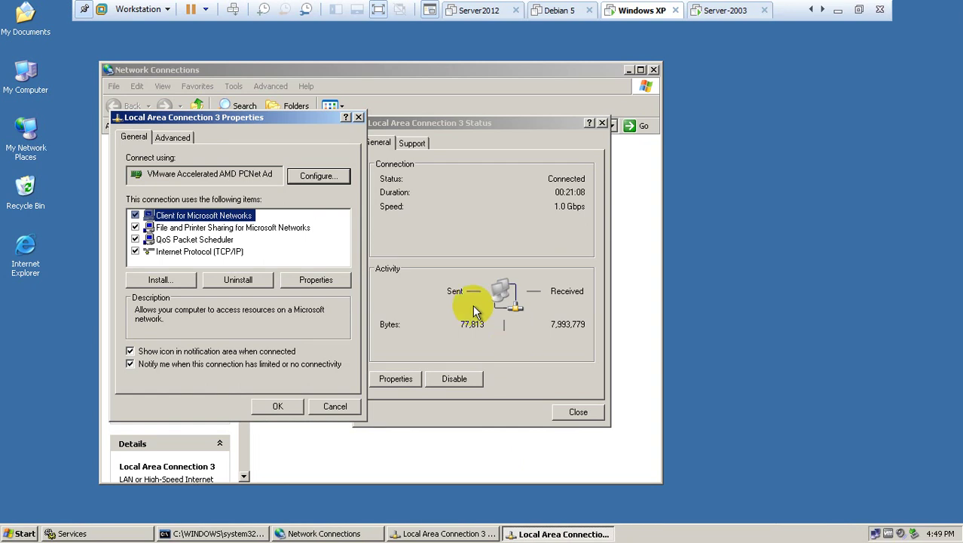
Verify Local Area Connection 3 has IEEE 802.1X enabled with MD5-Challenge, then minimize VMware.
left_click(164, 139)
left_click(136, 137)
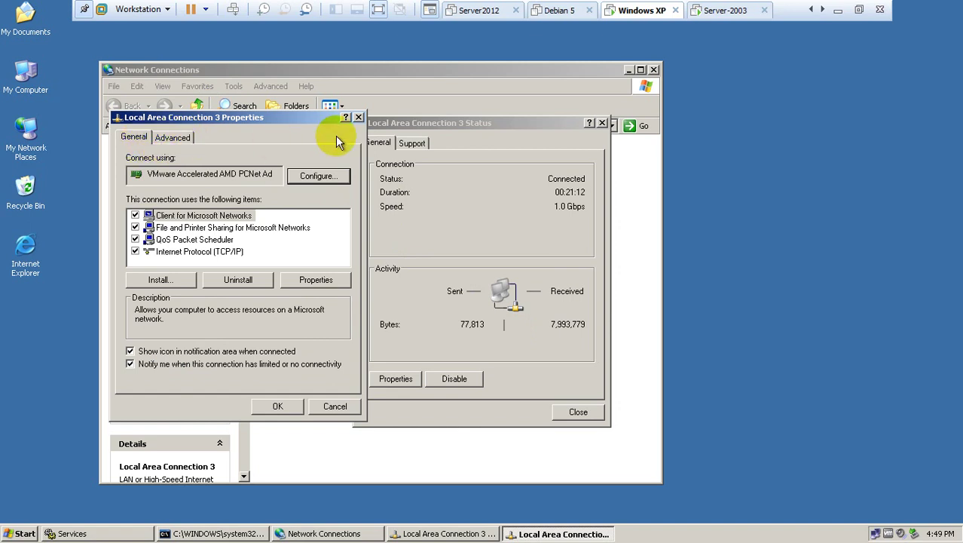
left_click(358, 117)
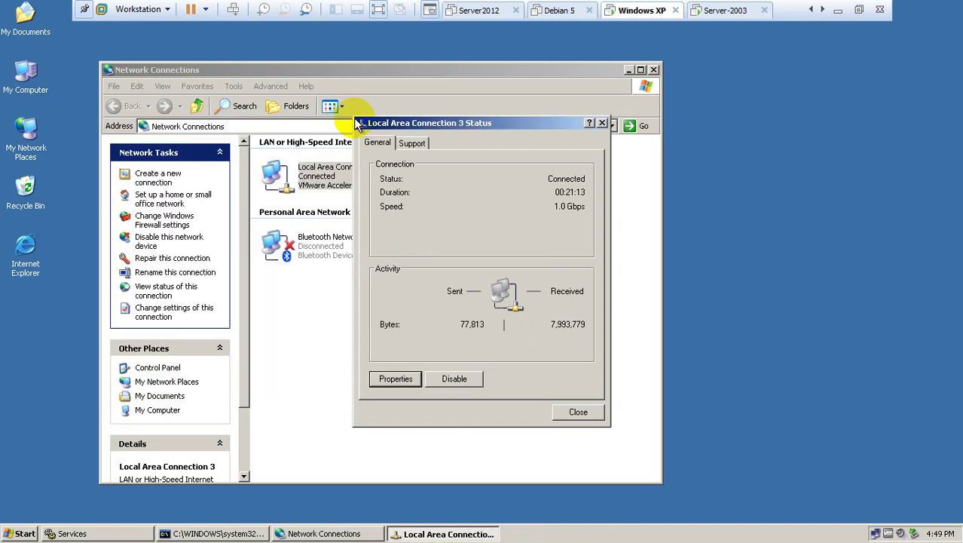
left_click(393, 379)
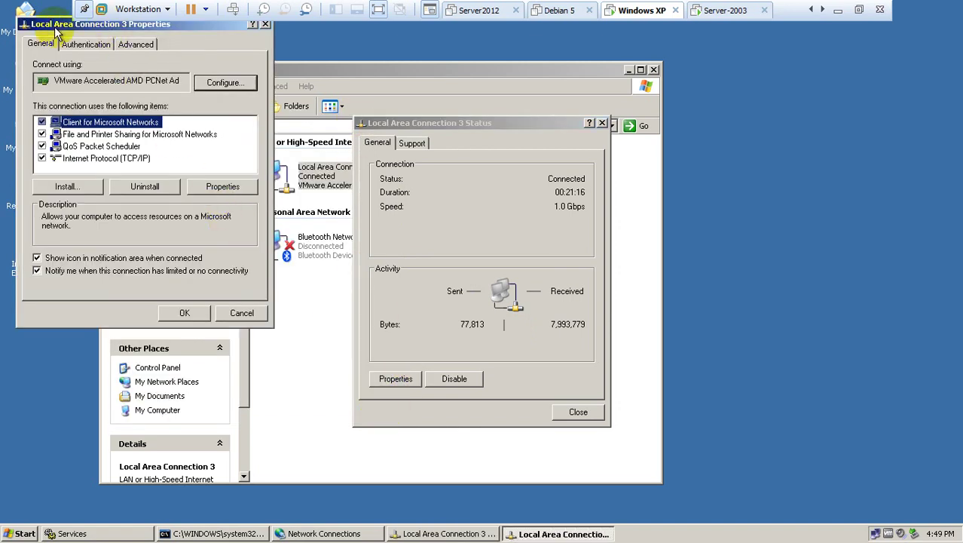
left_click_drag(52, 23, 145, 170)
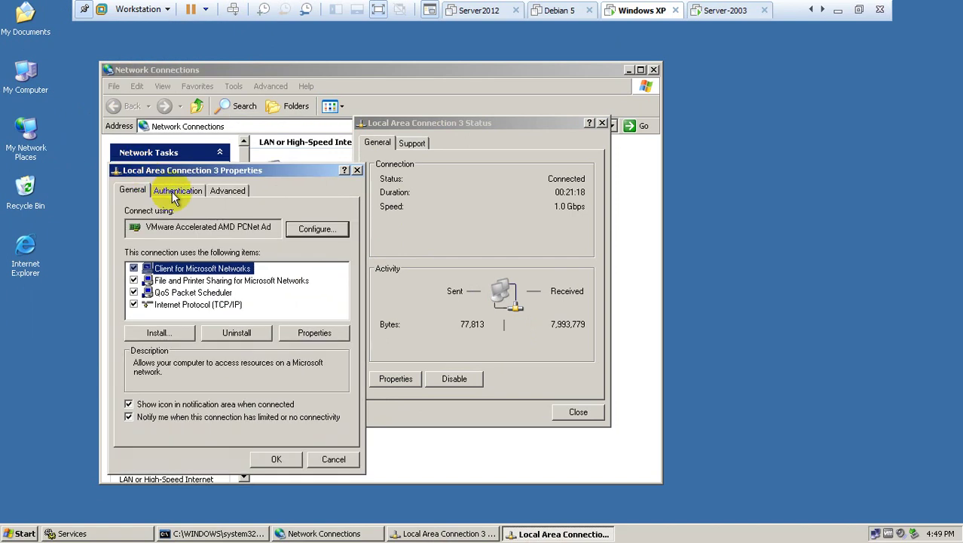
left_click(174, 193)
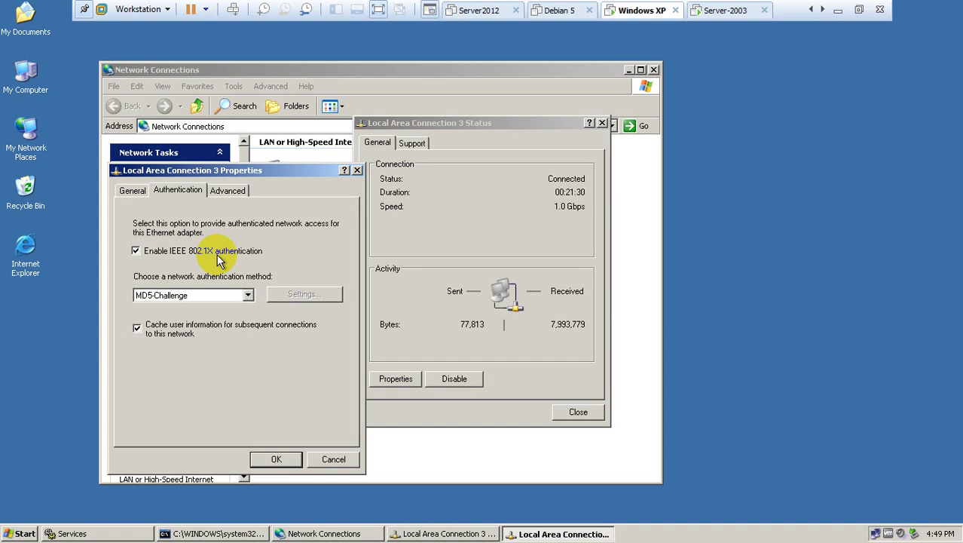
left_click(837, 9)
On the host, confirm Wired AutoConfig is Stopped with Manual startup, then return to the XP VM.
left_click(17, 530)
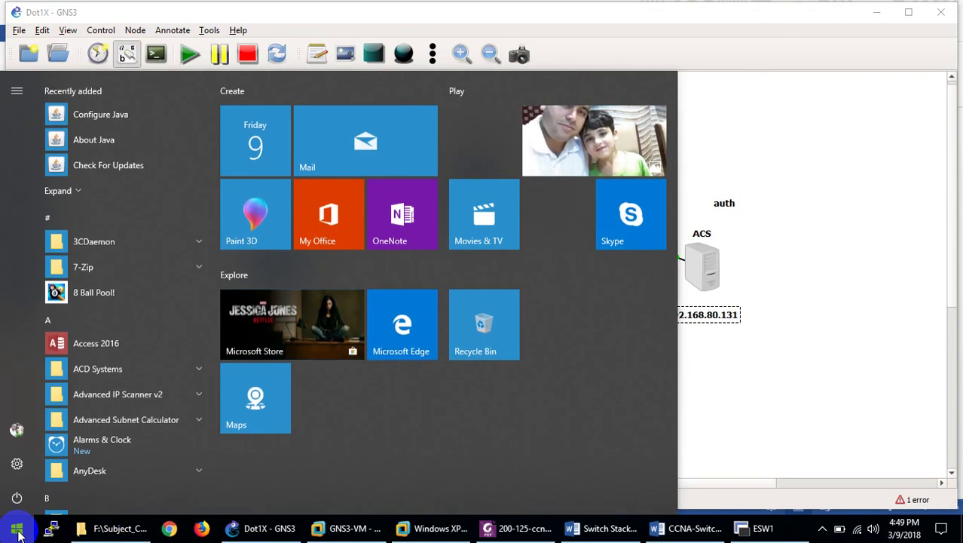
type("serv")
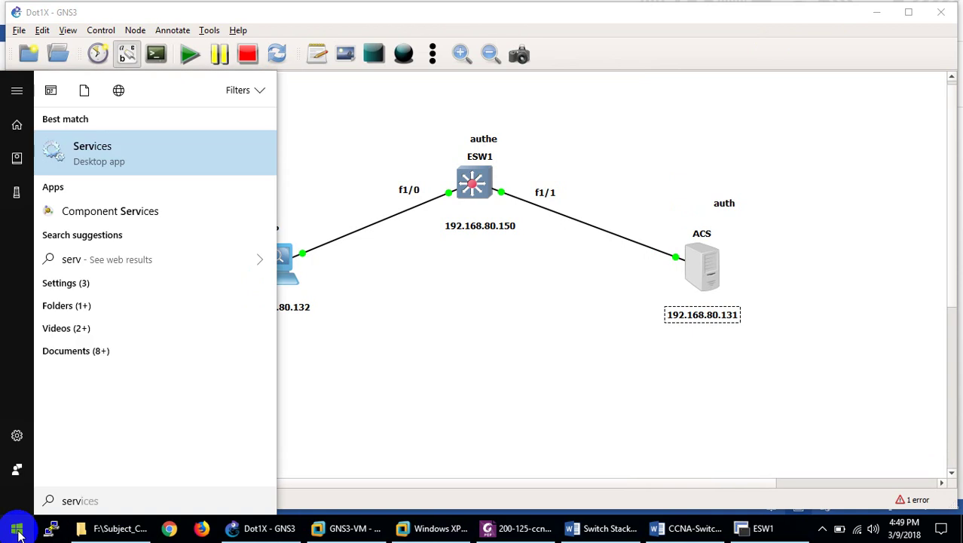
left_click(471, 285)
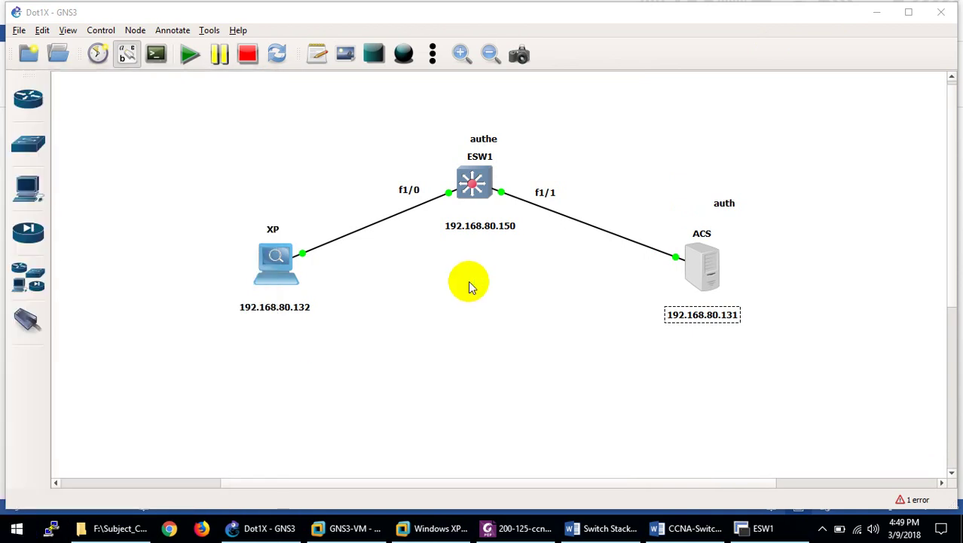
scroll(430, 317, "down", 12)
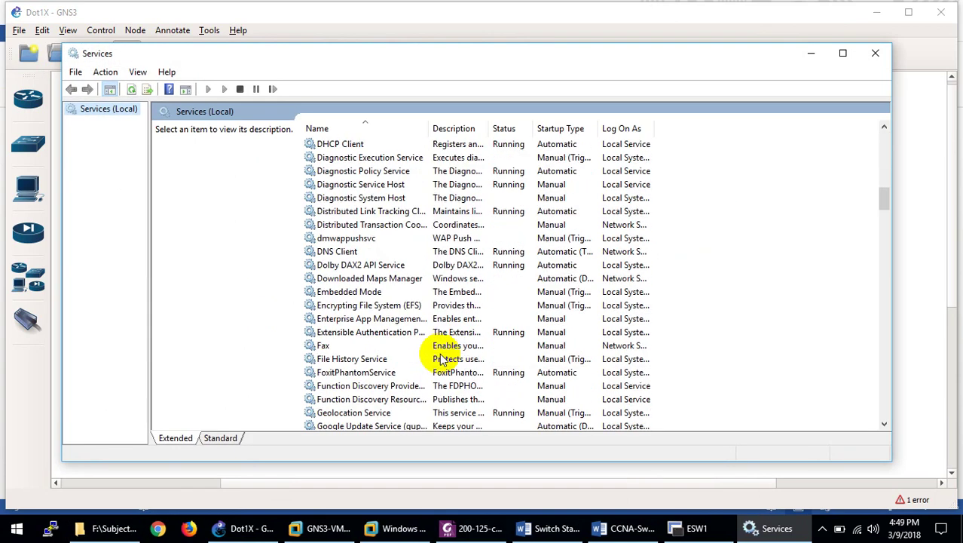
left_click_drag(884, 199, 881, 419)
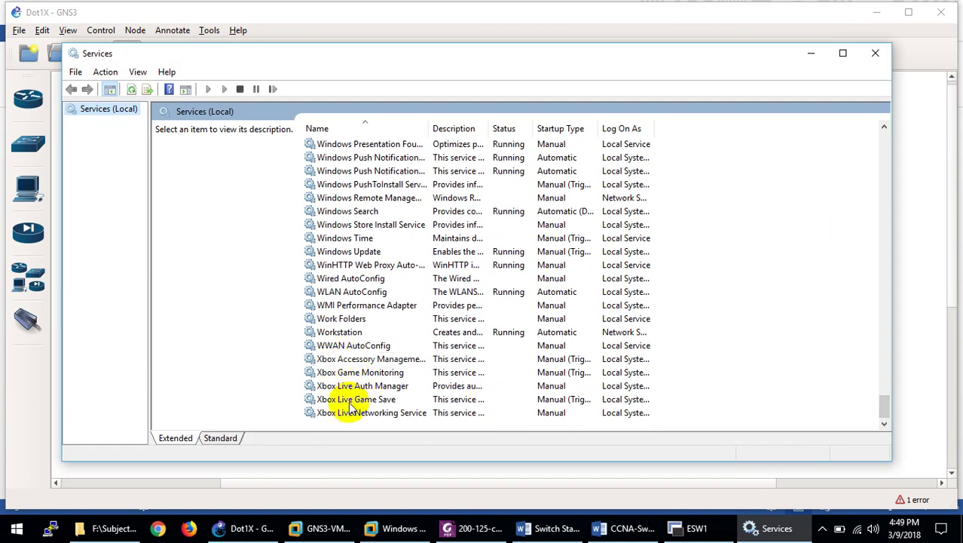
left_click(352, 348)
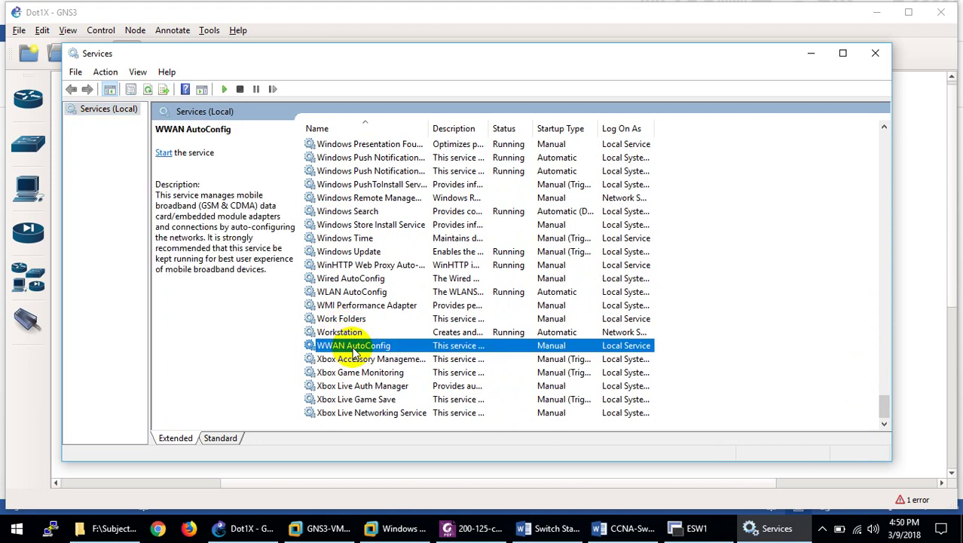
double_click(353, 279)
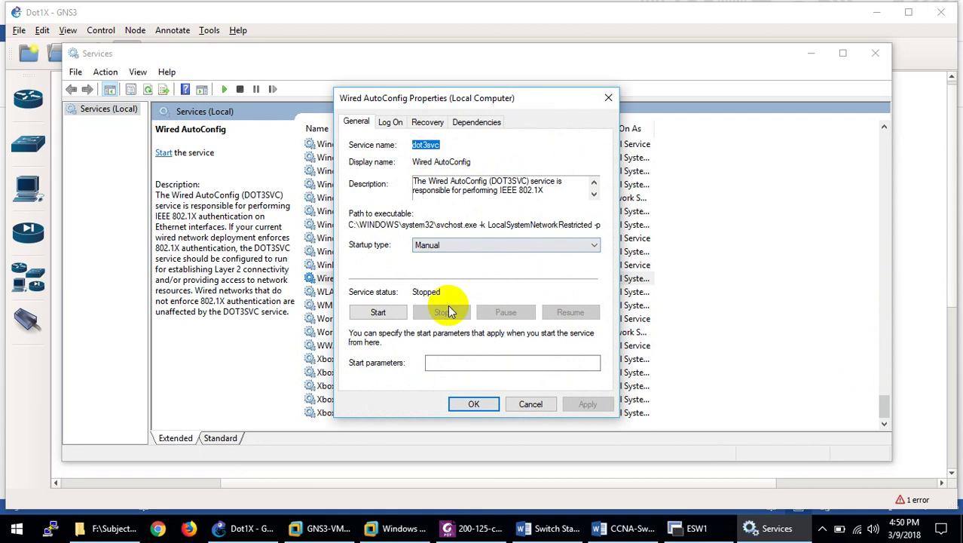
left_click(515, 398)
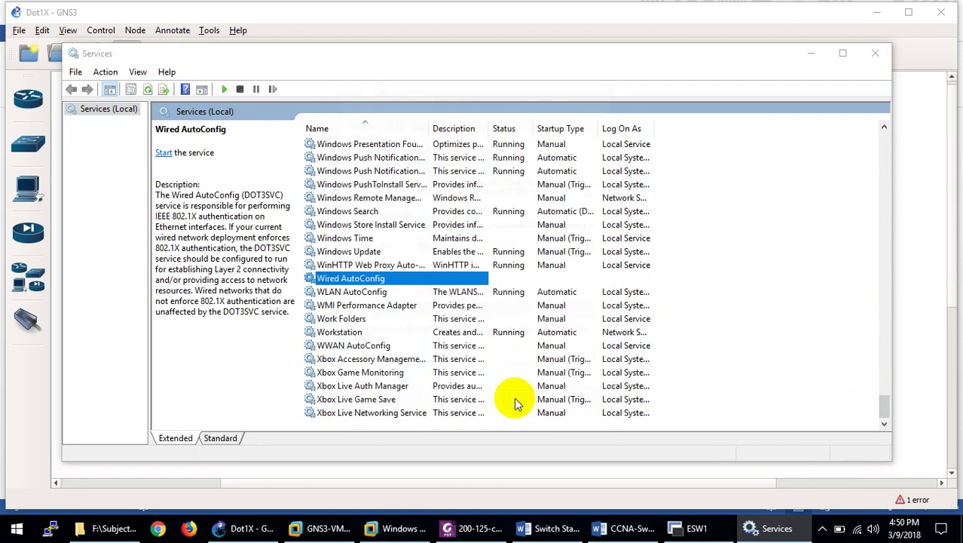
left_click(876, 54)
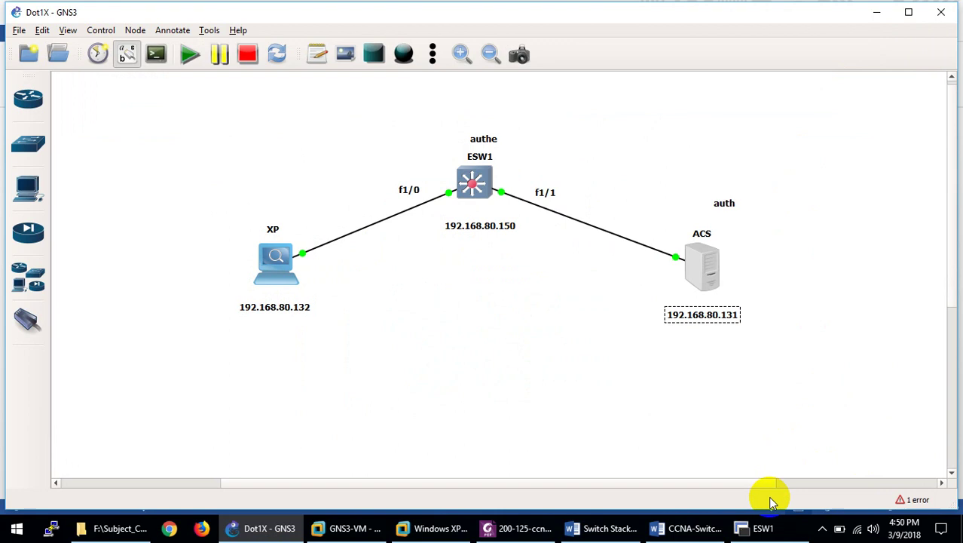
left_click(455, 531)
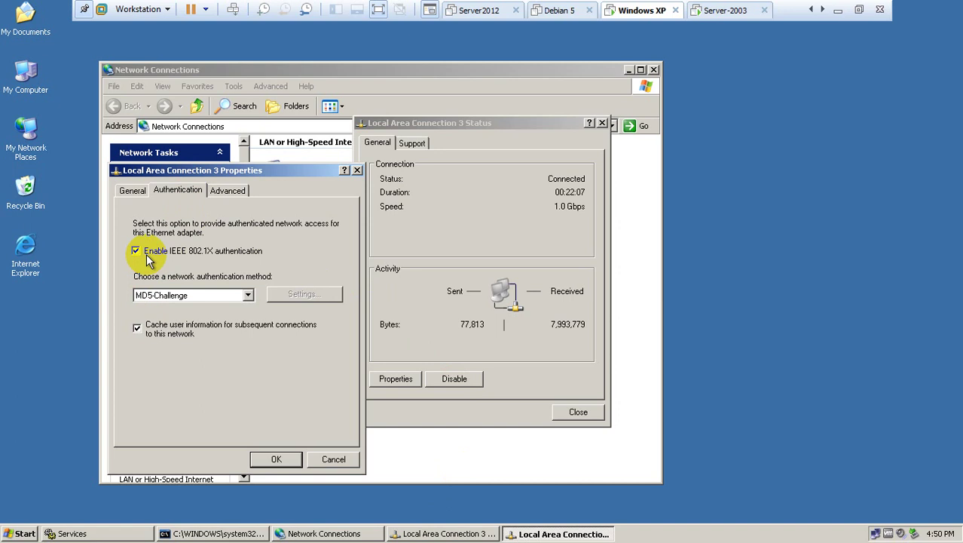
left_click(186, 296)
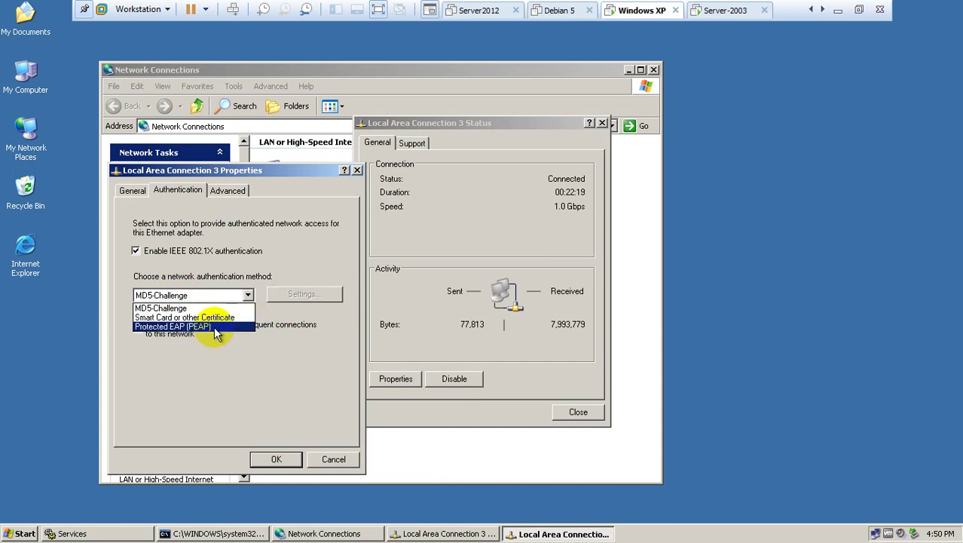
left_click(211, 325)
left_click(283, 294)
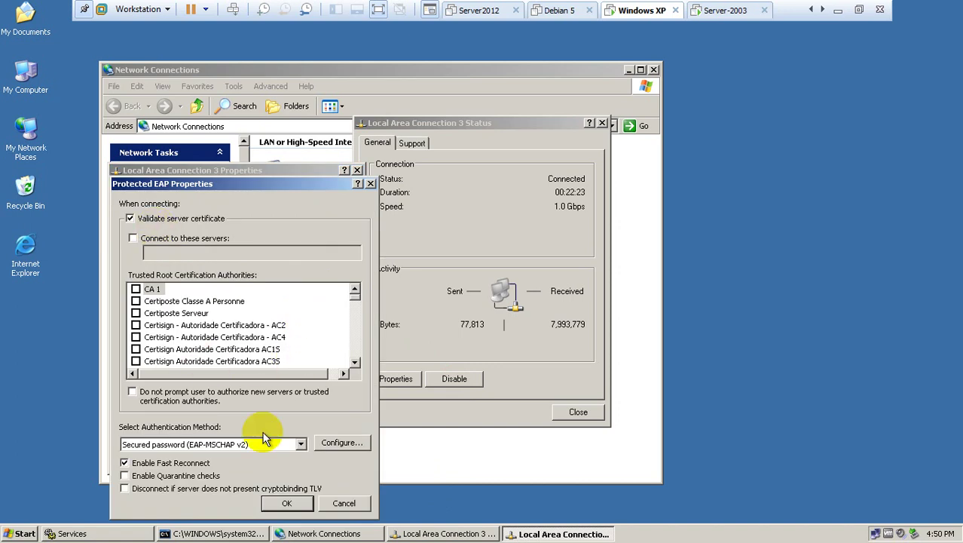
left_click(330, 447)
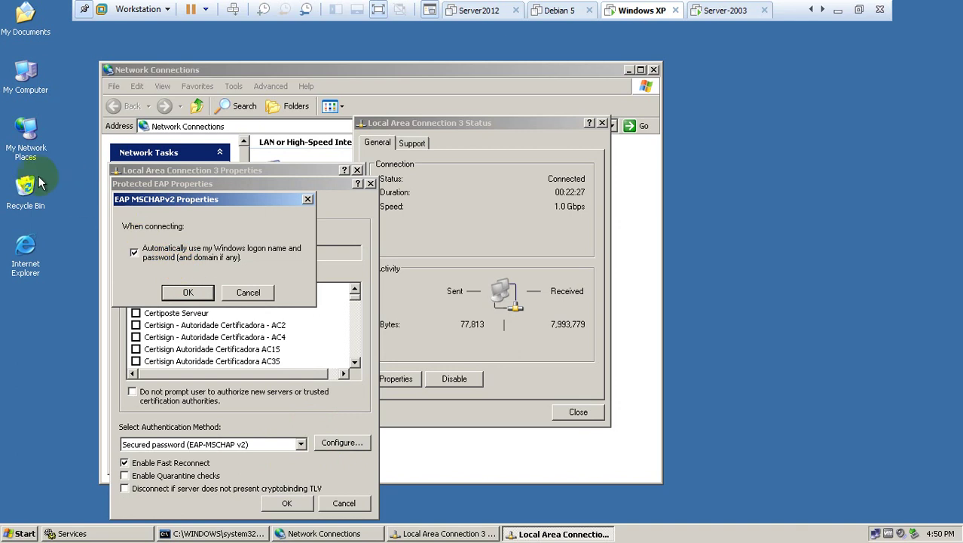
left_click(175, 253)
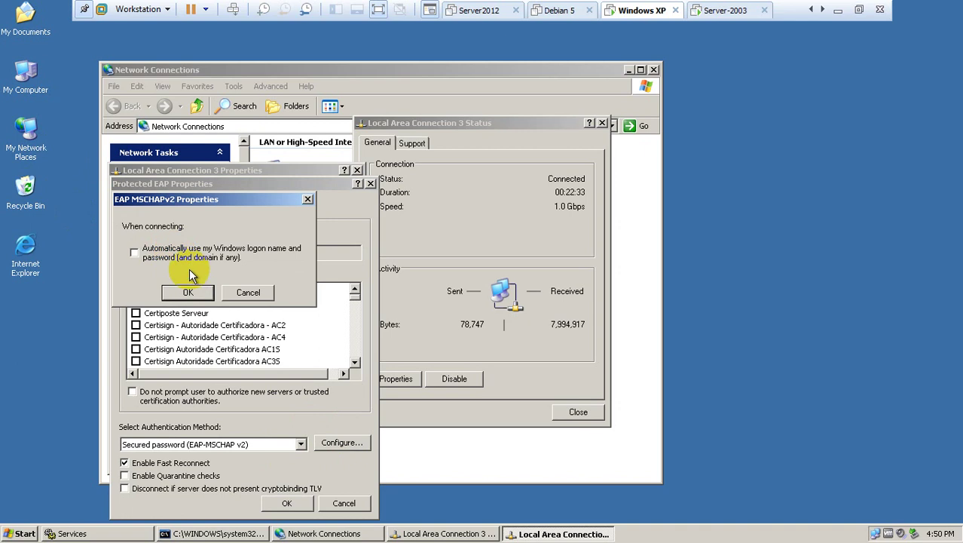
left_click(252, 293)
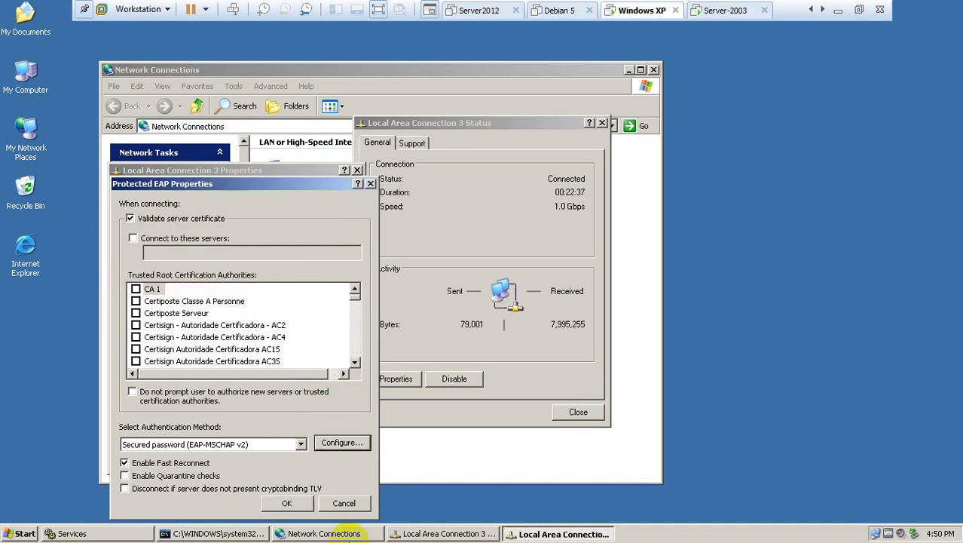
left_click(340, 503)
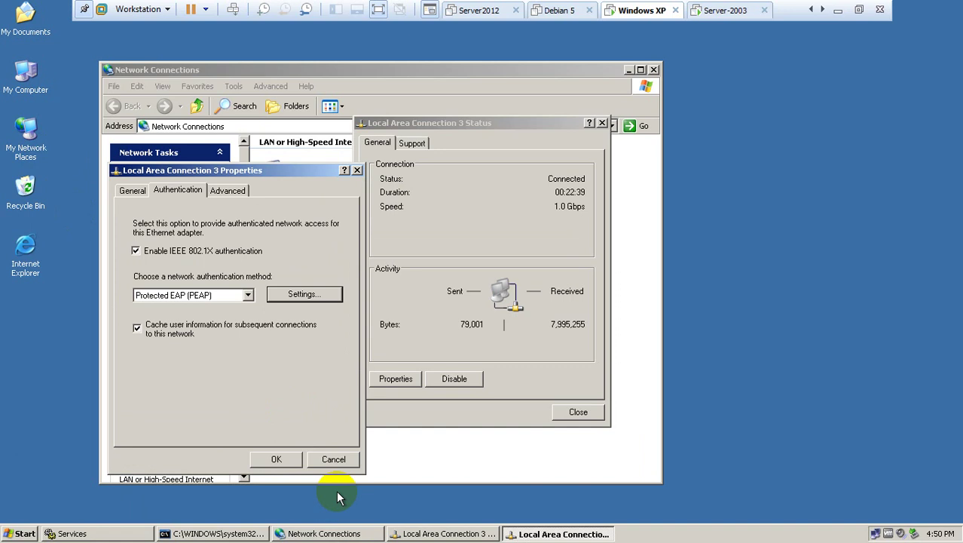
left_click(197, 297)
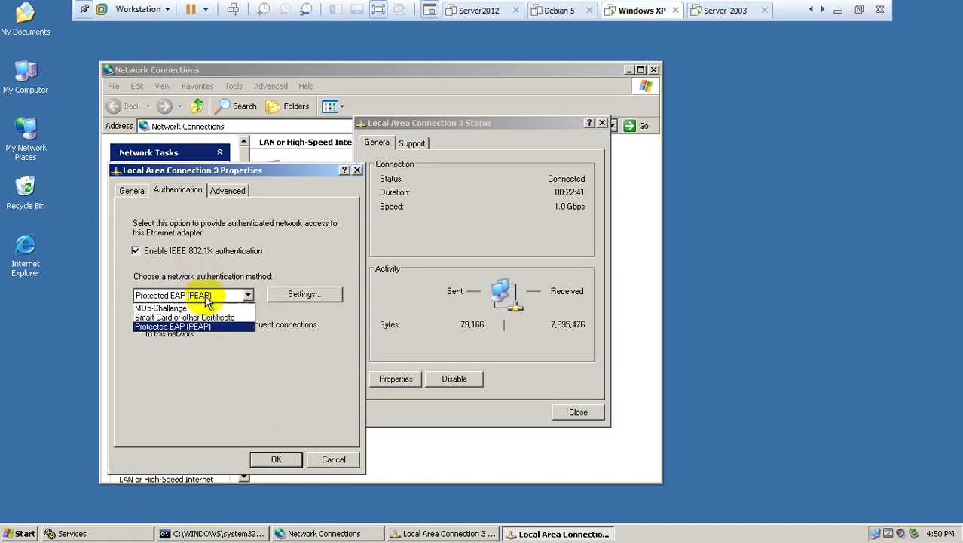
left_click(194, 305)
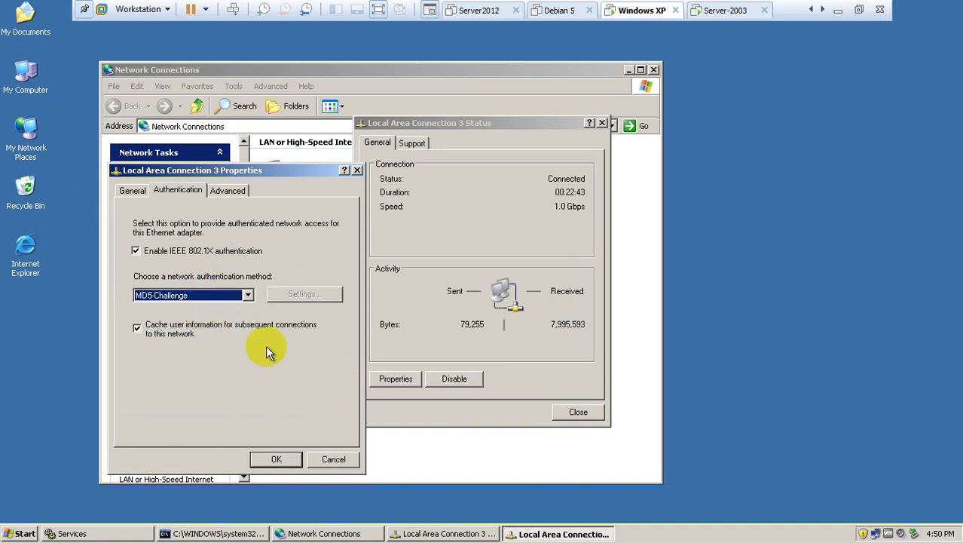
Apply the 802.1X MD5-Challenge settings and open the Enter Credentials prompt from the tray balloon.
left_click(272, 459)
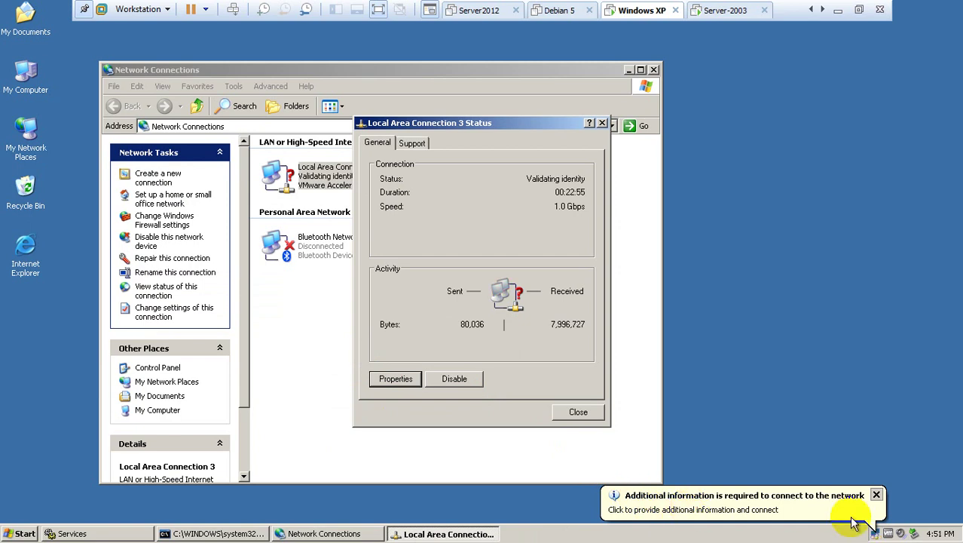
left_click(742, 511)
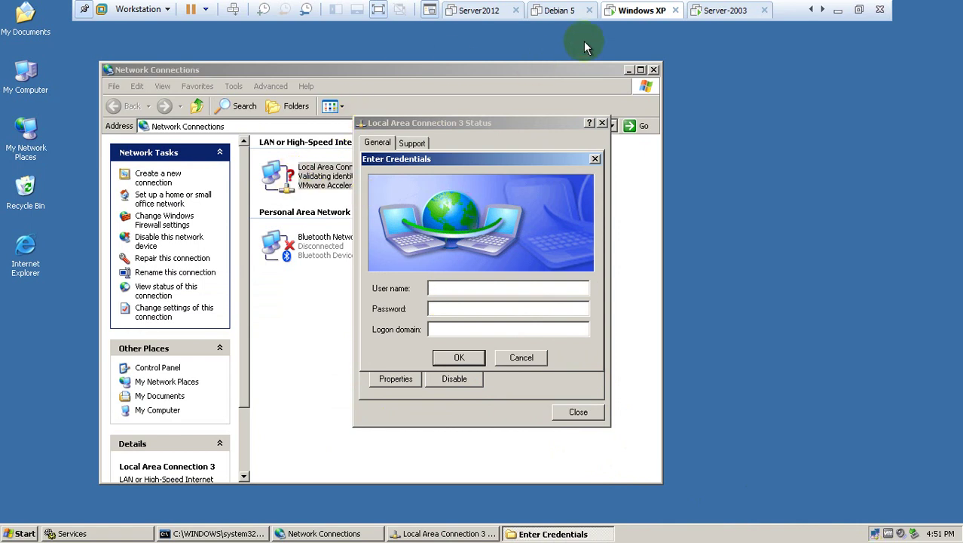
On Server-2003, try the ACS Admin shortcut, dismiss the plug-in error, and inspect the shortcut's URL.
left_click(726, 10)
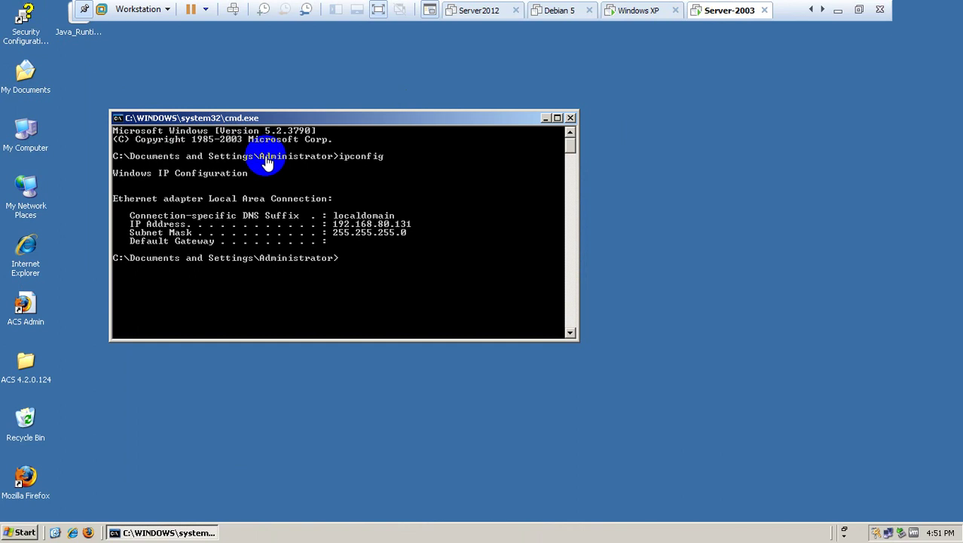
double_click(27, 301)
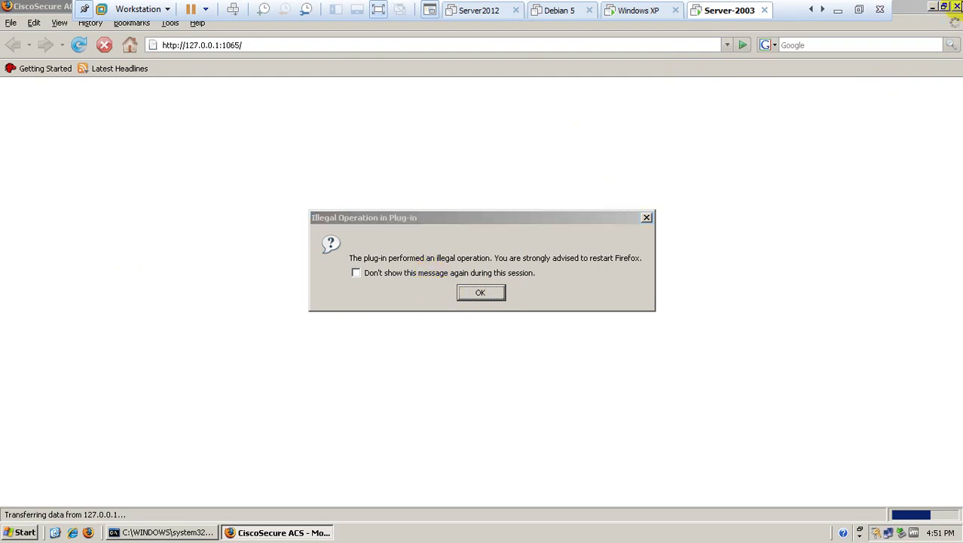
left_click(482, 296)
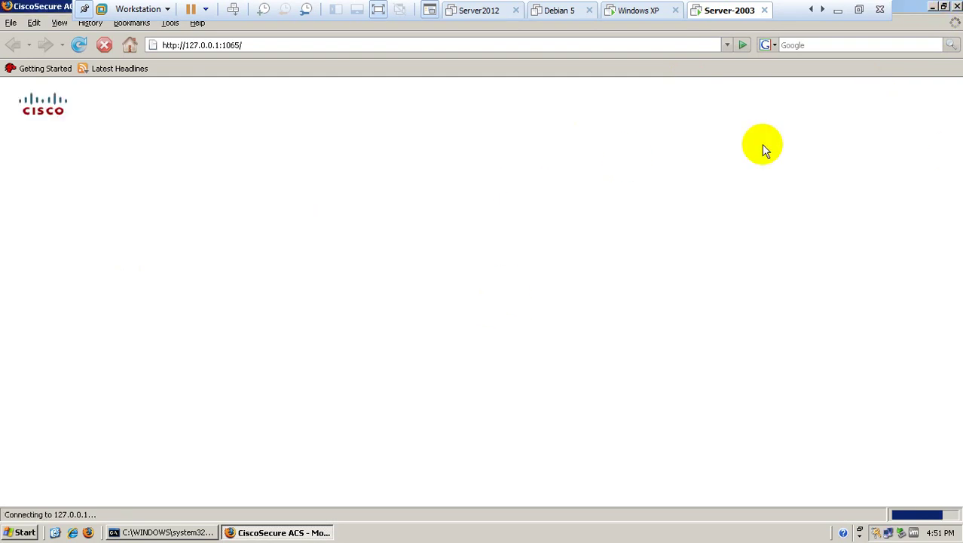
left_click(956, 6)
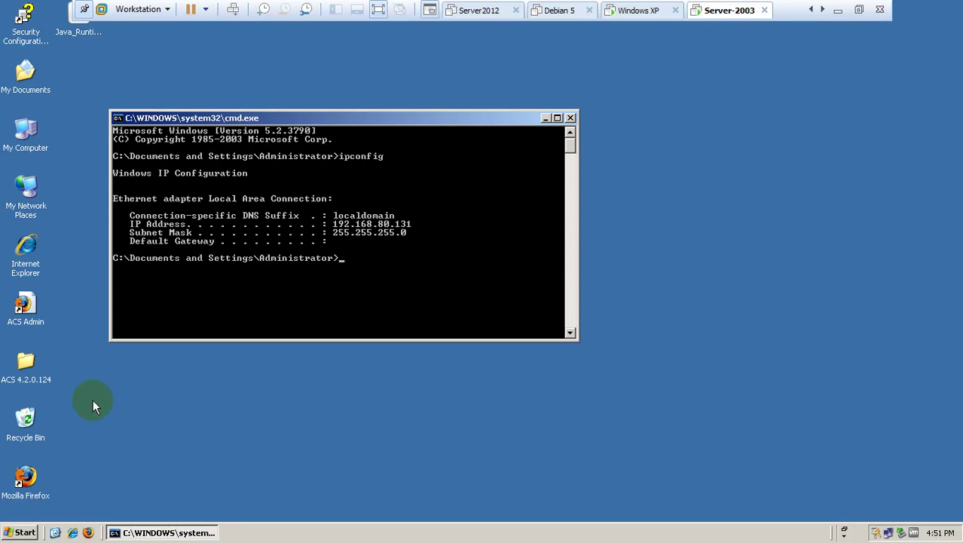
right_click(28, 310)
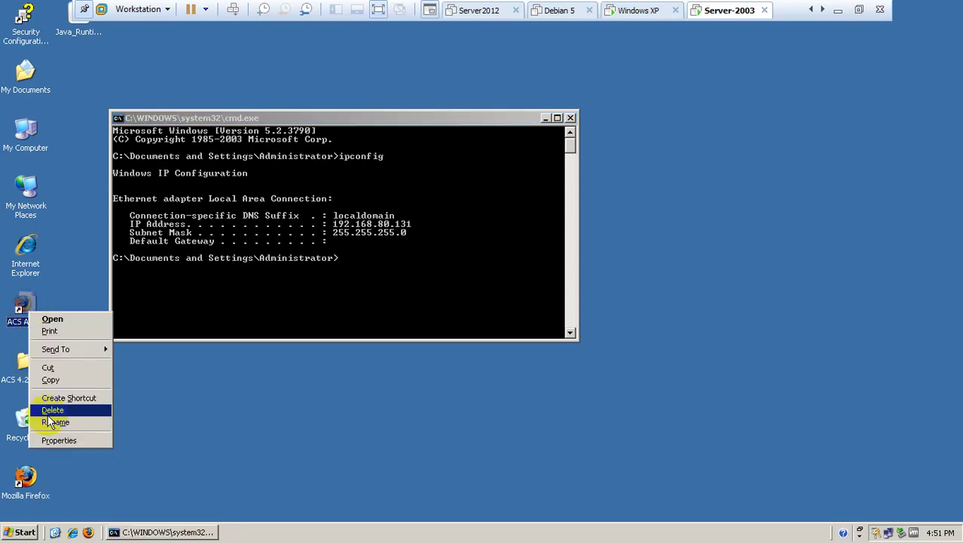
left_click(49, 439)
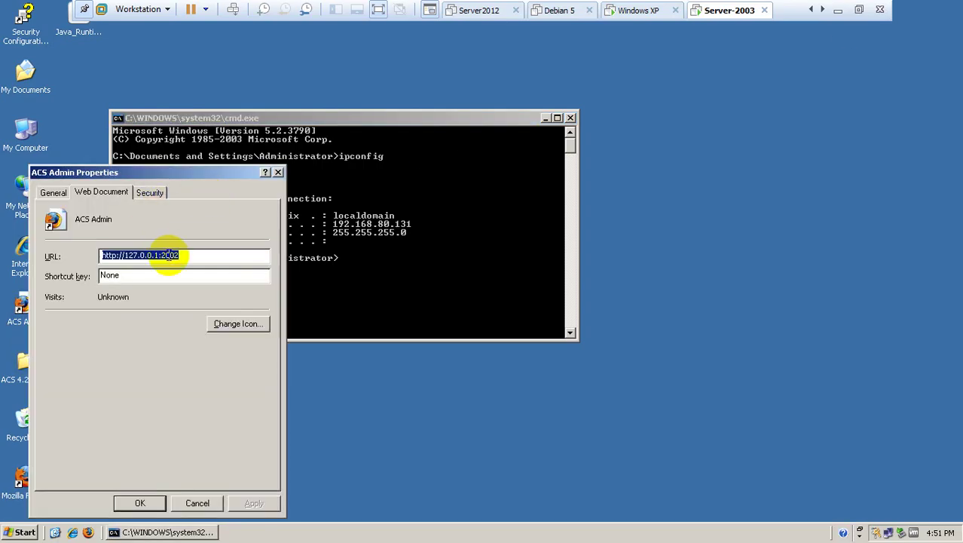
left_click(144, 499)
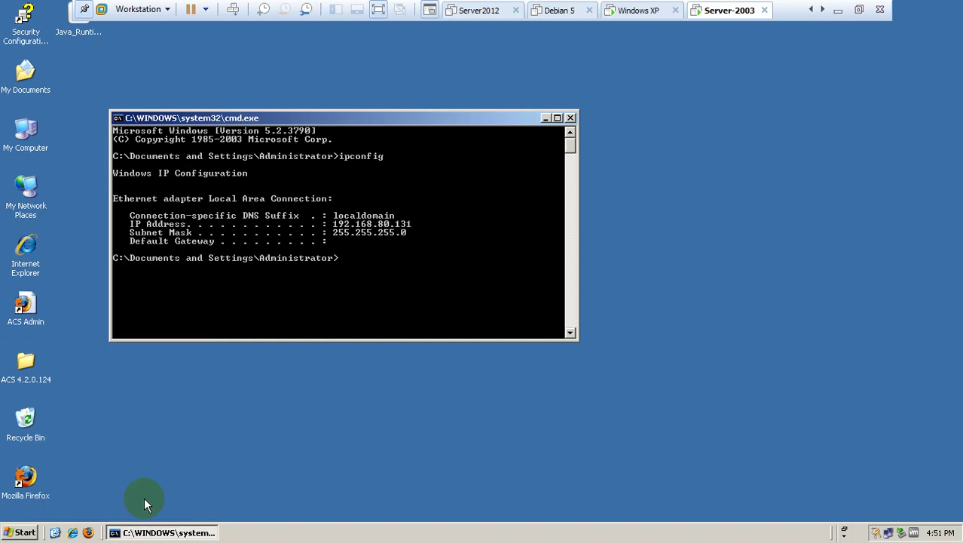
Open Internet Explorer, restore the last session, and postpone the IE8 welcome setup.
left_click(72, 532)
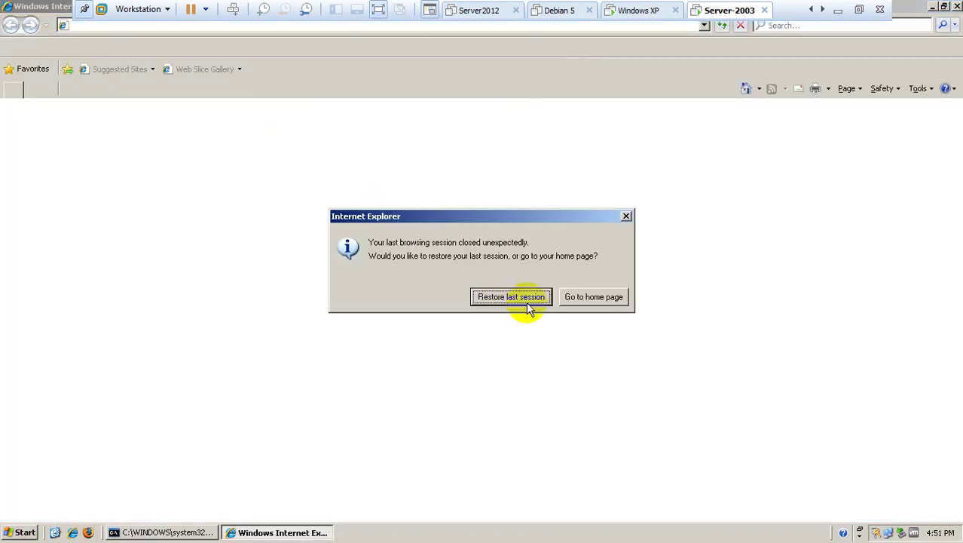
left_click(523, 296)
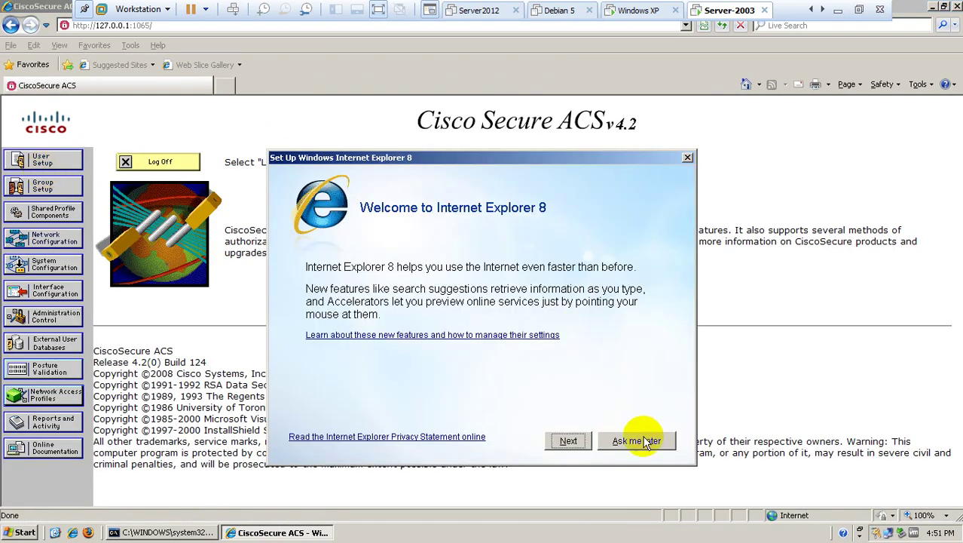
left_click(635, 437)
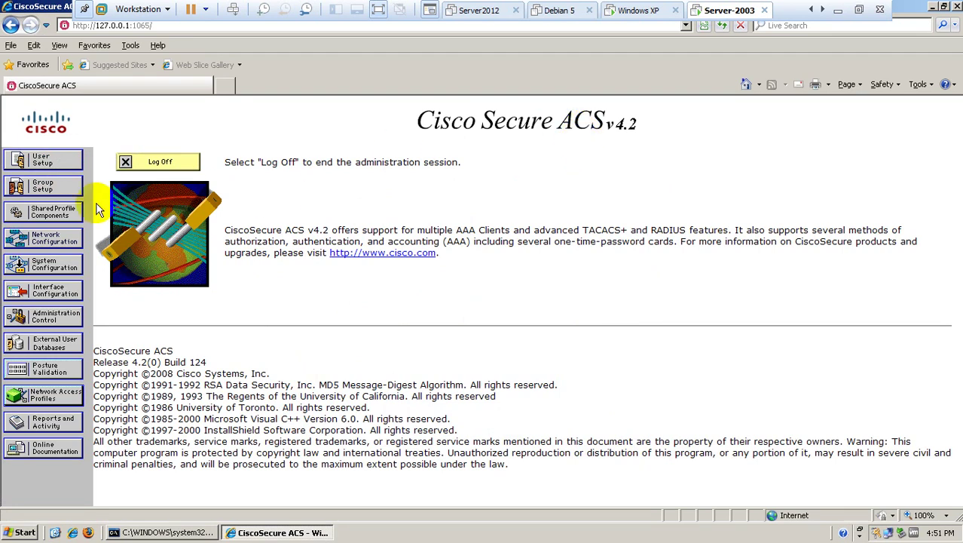
List all ACS users and confirm the lab user belongs to the dot1x group.
left_click(47, 159)
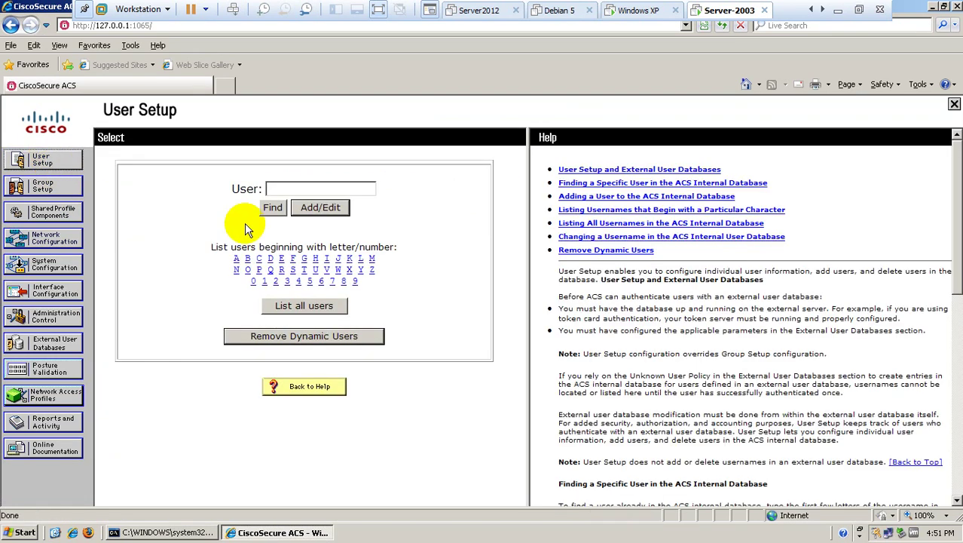
left_click(289, 305)
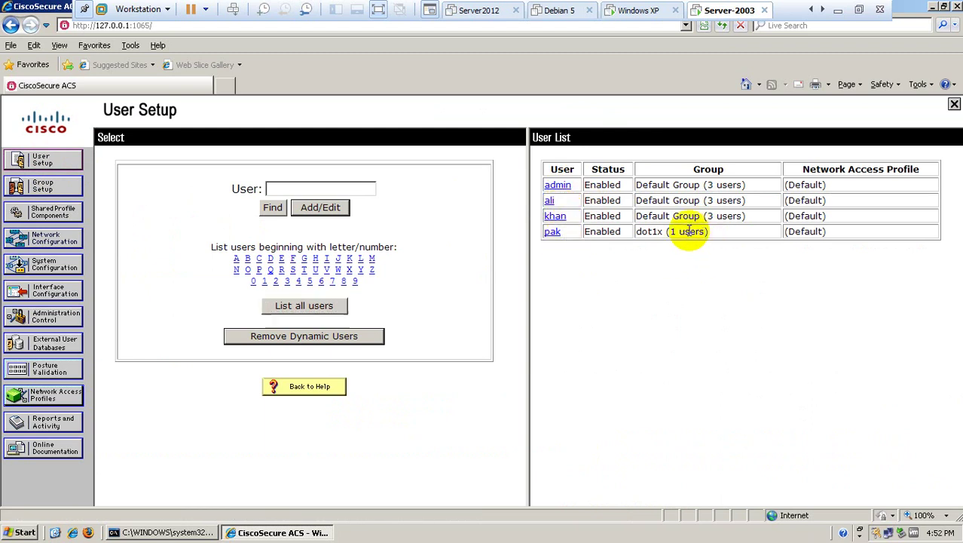
double_click(640, 232)
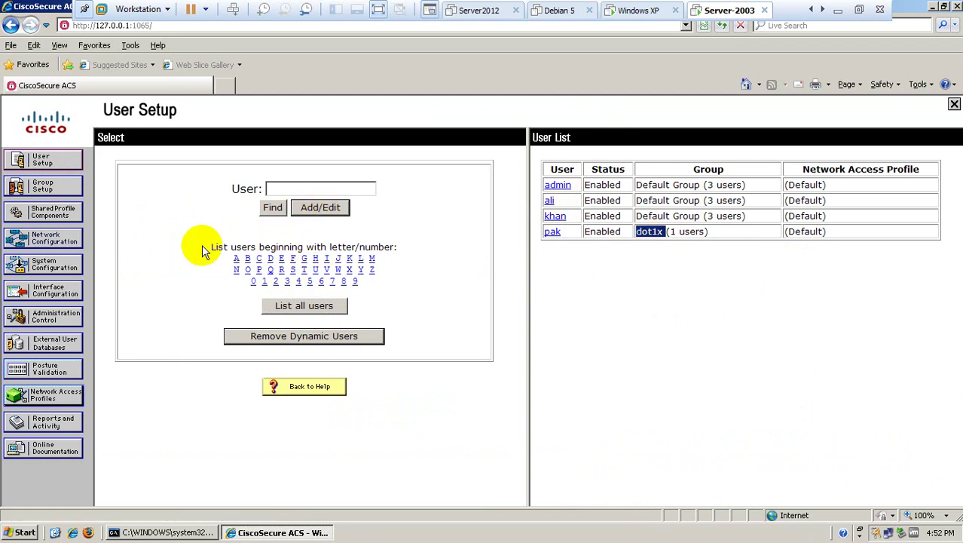
In Group Setup, rename '5: Group 5' to 'test' and submit.
left_click(53, 192)
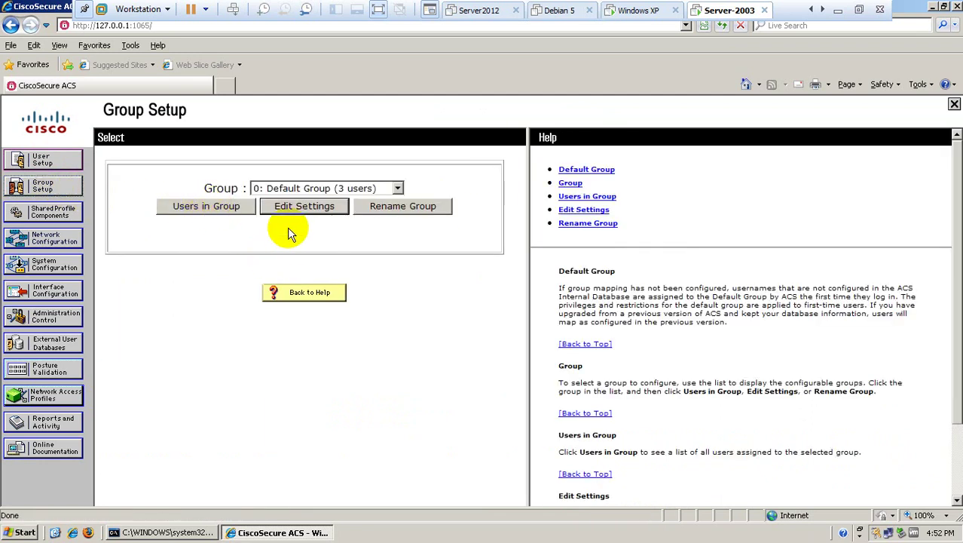
left_click(296, 190)
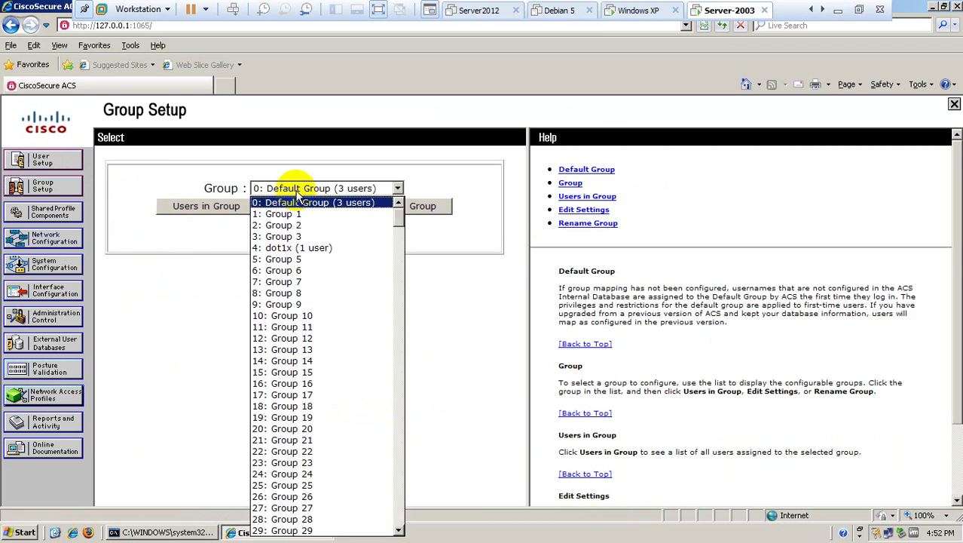
left_click(289, 249)
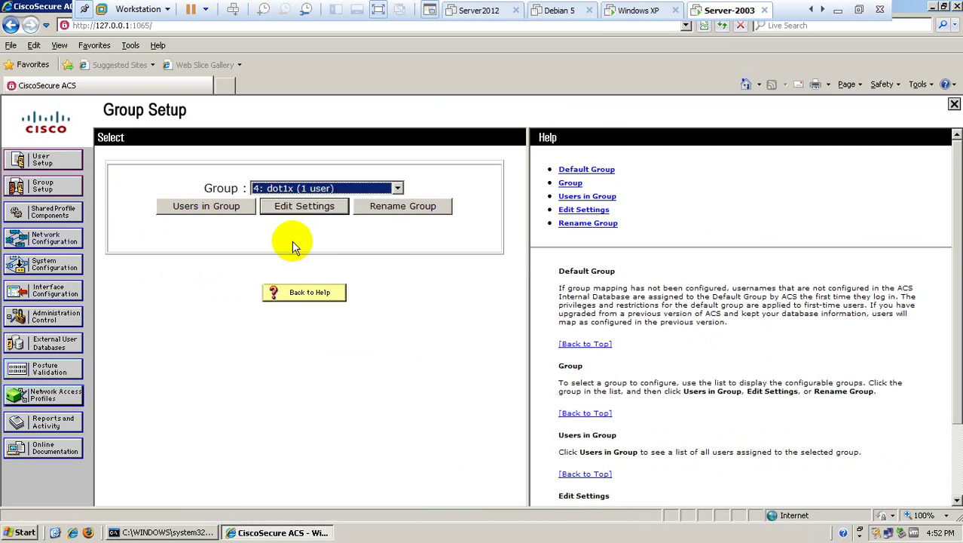
left_click(336, 189)
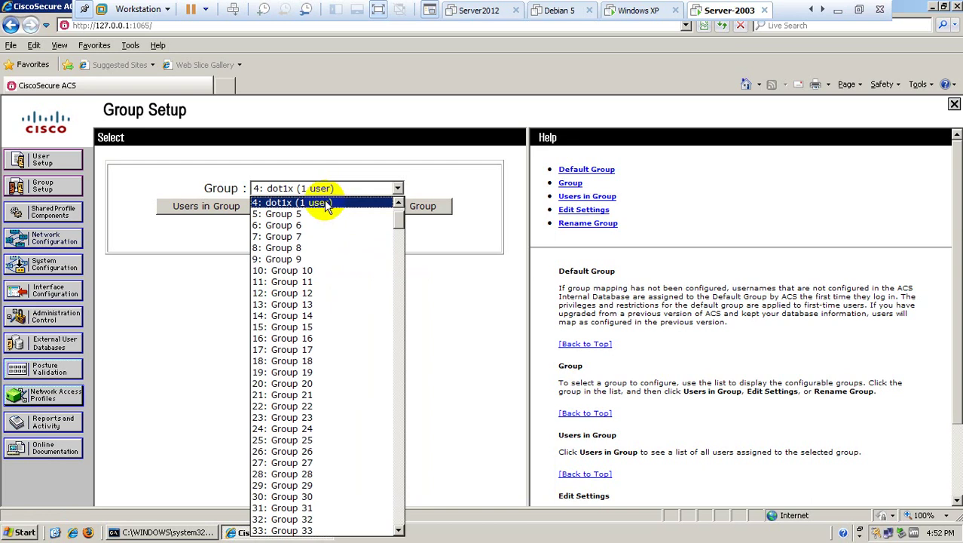
left_click(309, 214)
left_click(390, 208)
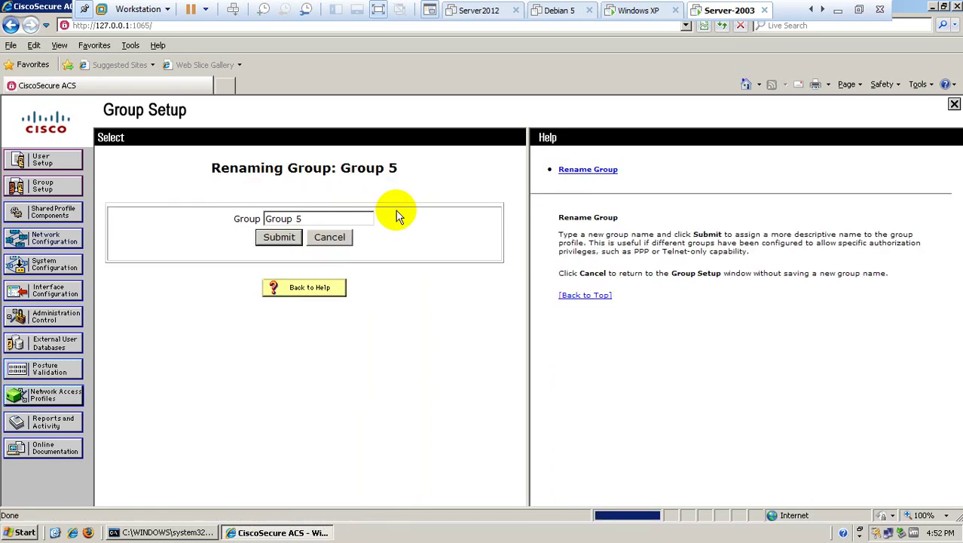
left_click_drag(341, 218, 231, 217)
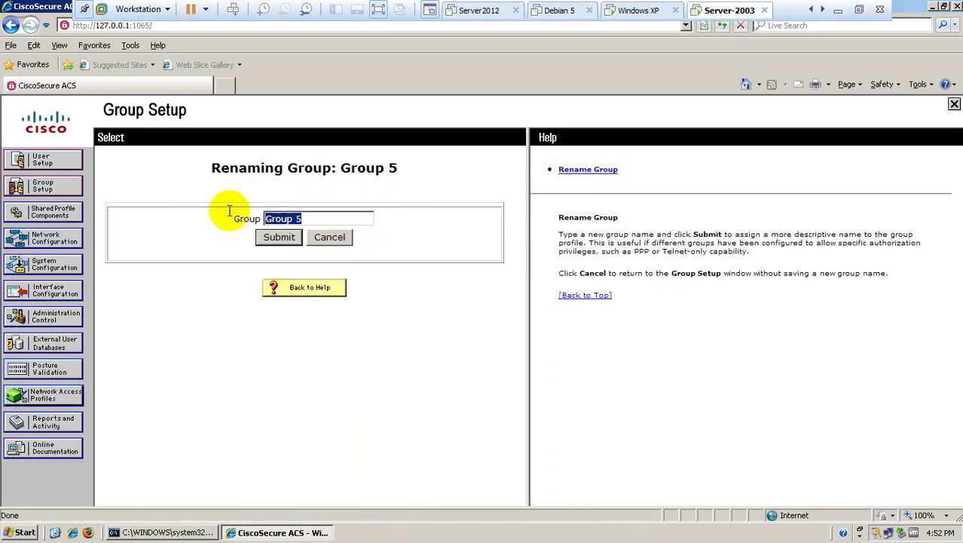
type("test")
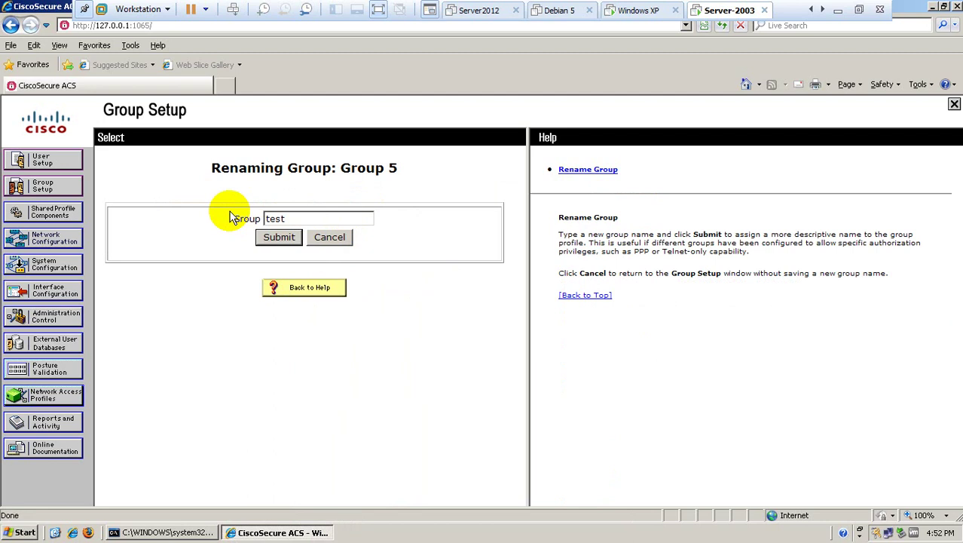
left_click(273, 237)
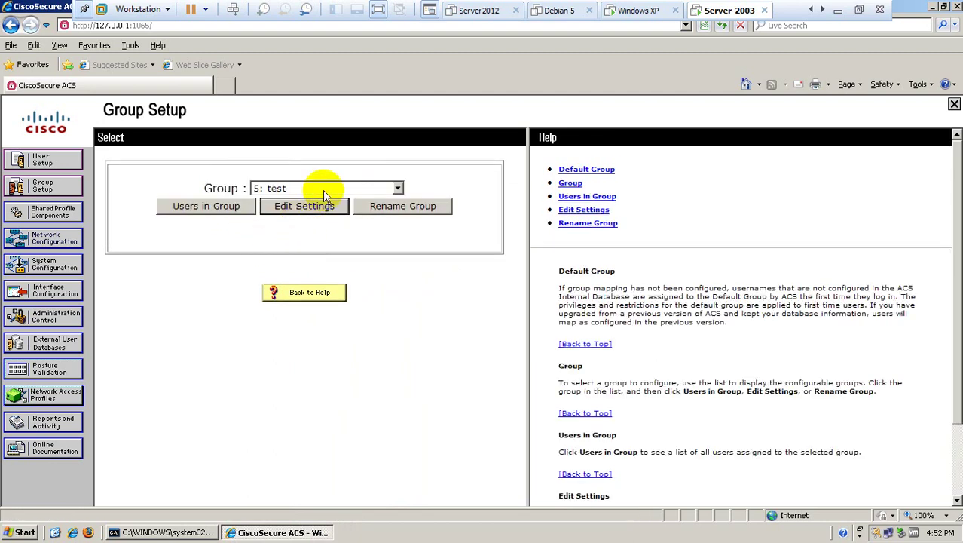
left_click(323, 188)
left_click(323, 189)
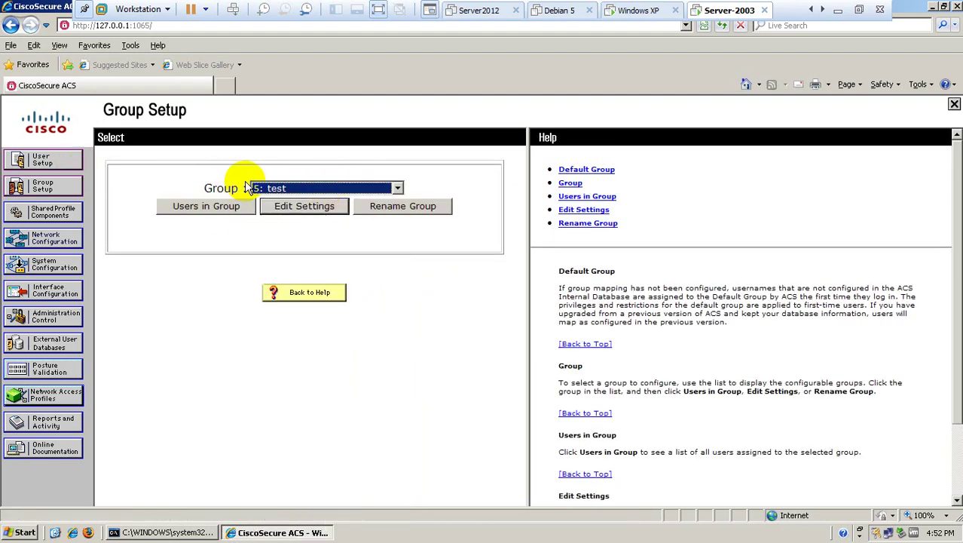
Review AAA client ESW1 (192.168.80.135) and its shared secret, leaving it unchanged.
left_click(44, 240)
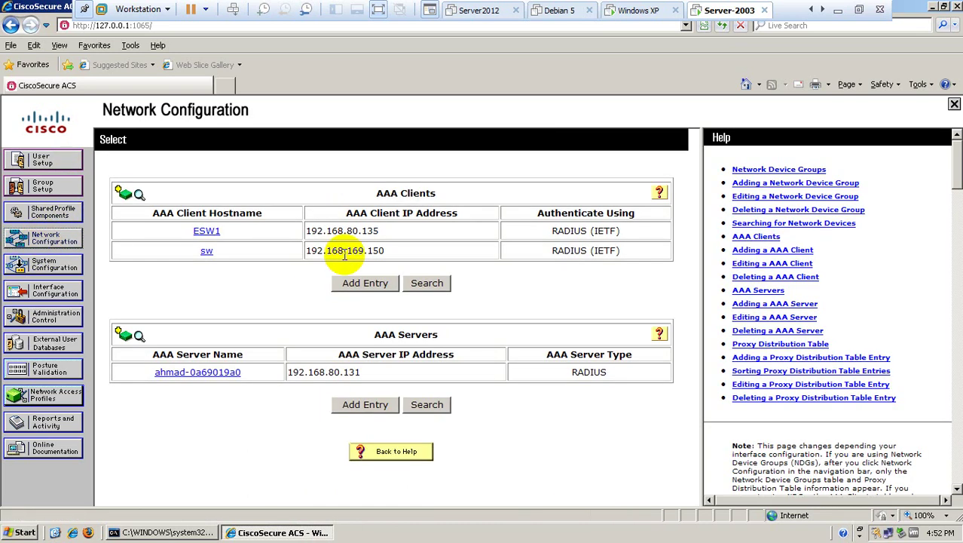
left_click_drag(393, 231, 314, 237)
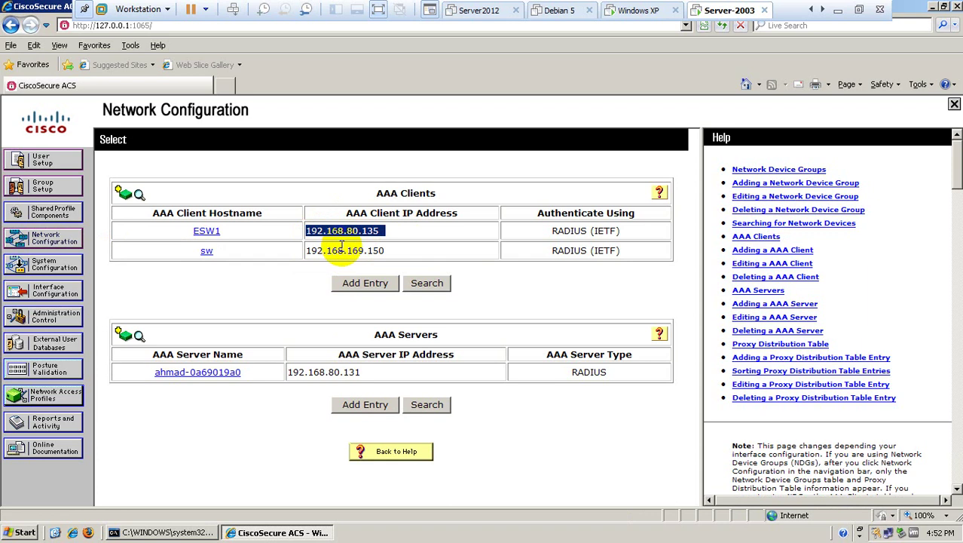
left_click(206, 231)
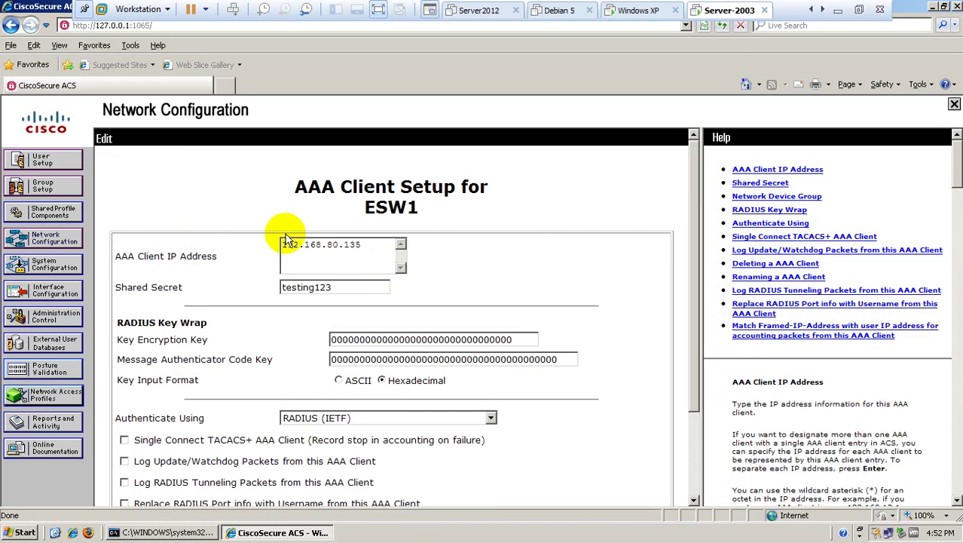
left_click_drag(366, 245, 281, 240)
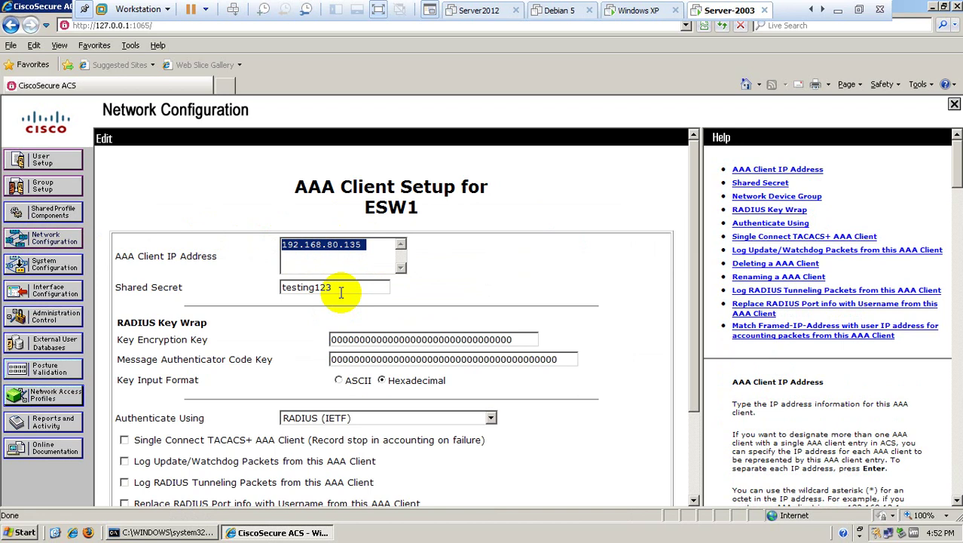
left_click_drag(341, 292, 282, 289)
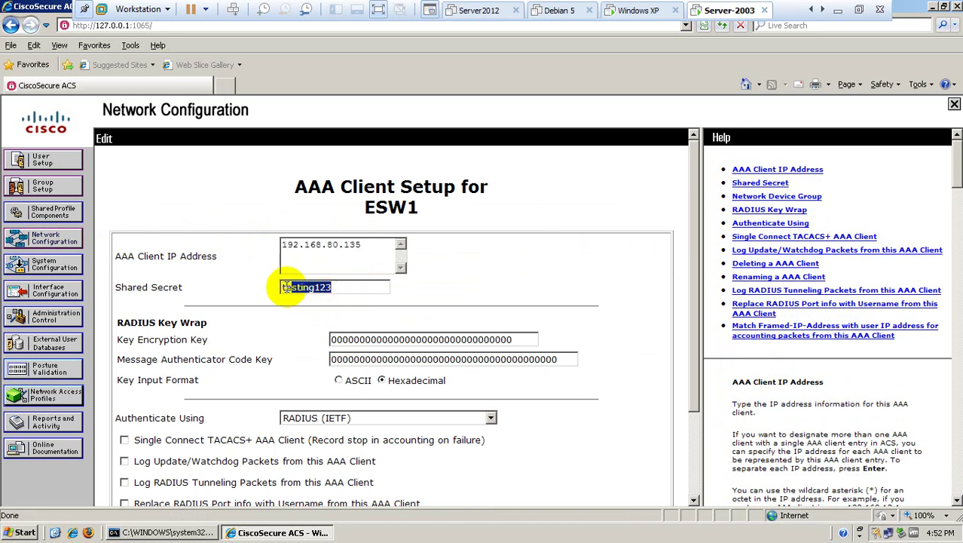
scroll(305, 360, "down", 3)
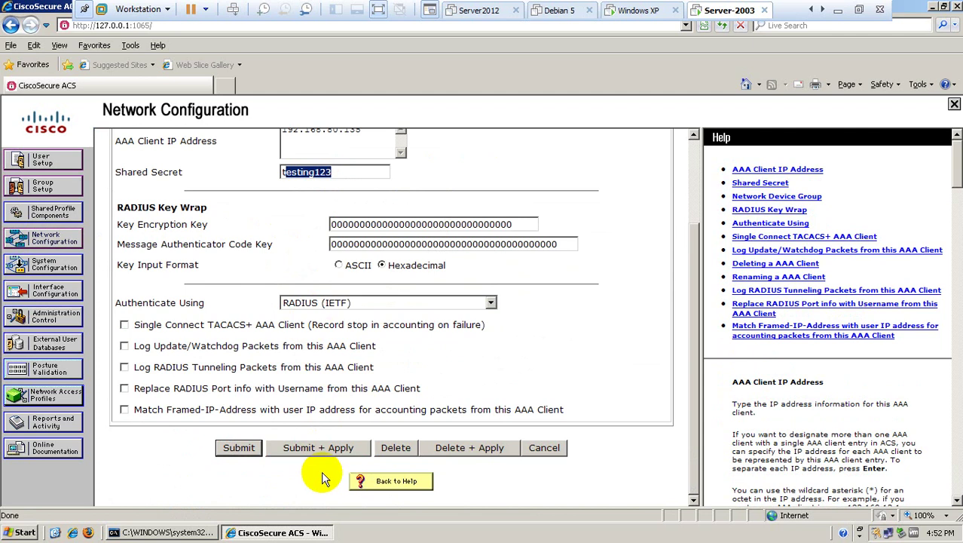
left_click(541, 449)
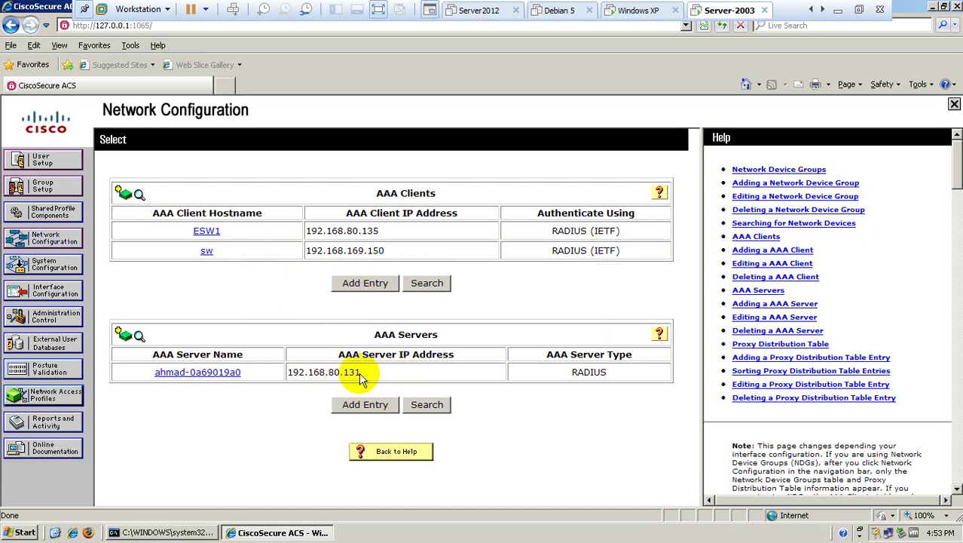
Review the AAA server 192.168.80.131 settings, port 1812 and key, leaving them unchanged.
left_click_drag(360, 371, 283, 371)
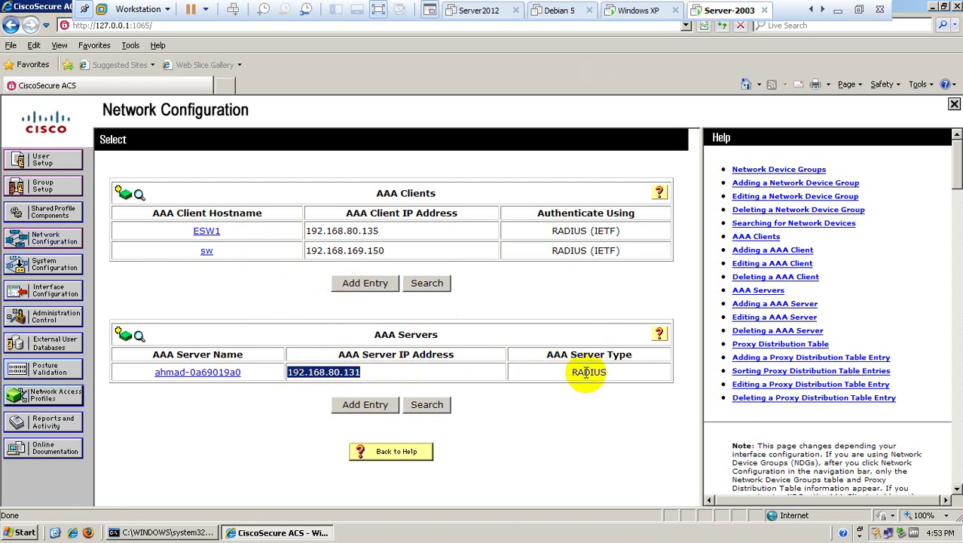
left_click(226, 372)
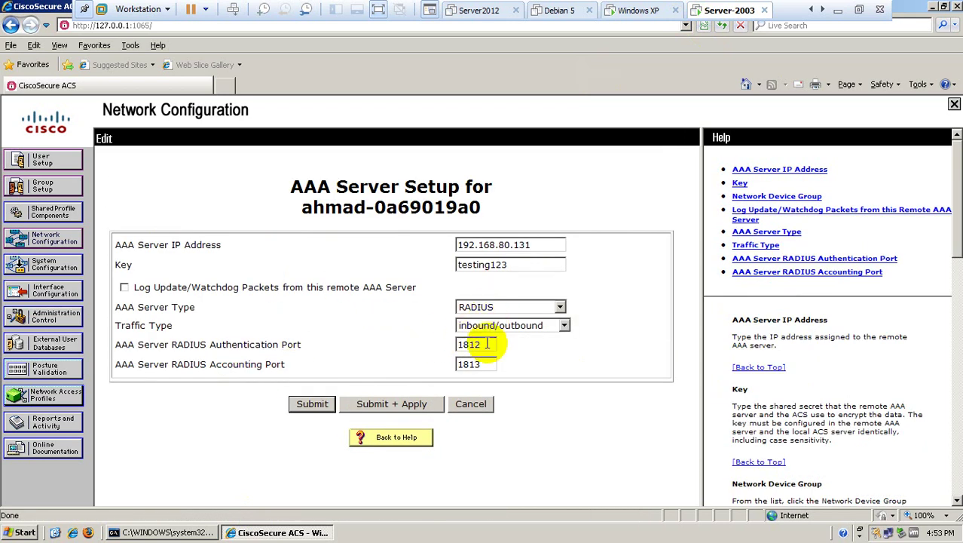
left_click_drag(487, 344, 462, 347)
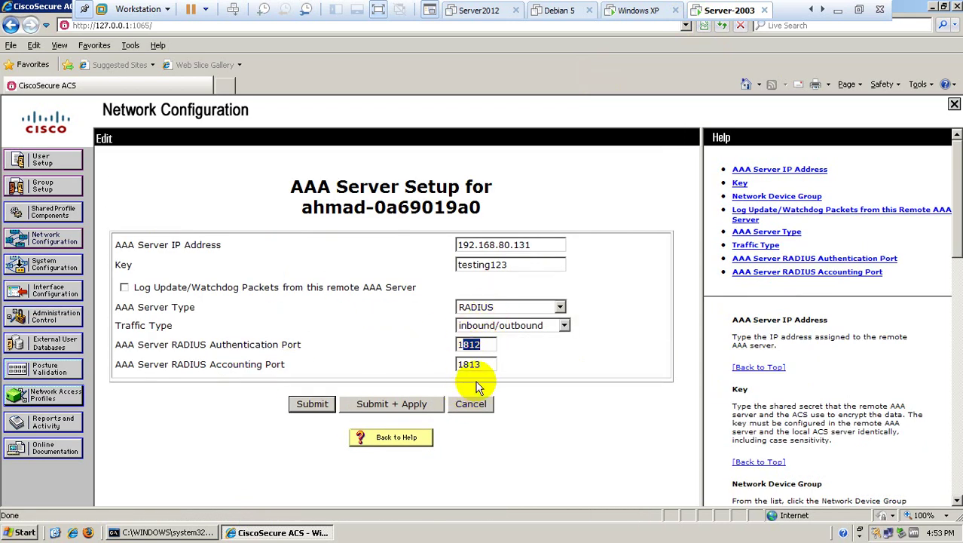
left_click_drag(517, 264, 436, 255)
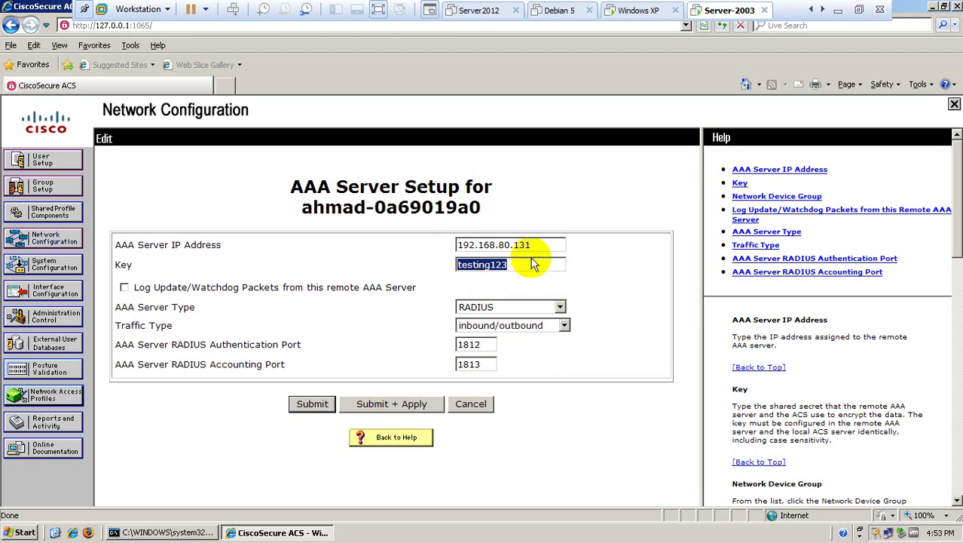
left_click_drag(548, 243, 423, 256)
left_click(471, 403)
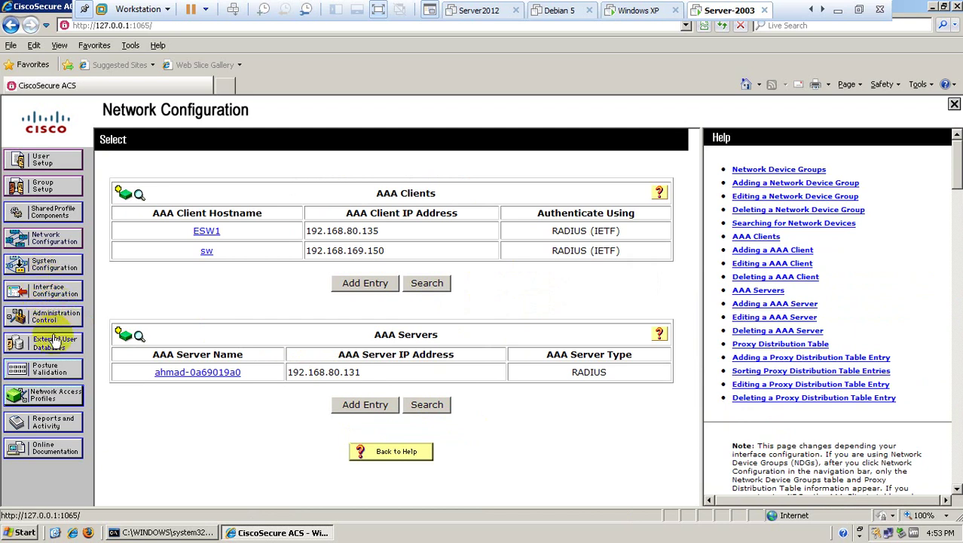
Check the ACS Logged-in Users report, which shows 0 users, then switch back to the Windows XP VM.
left_click(57, 429)
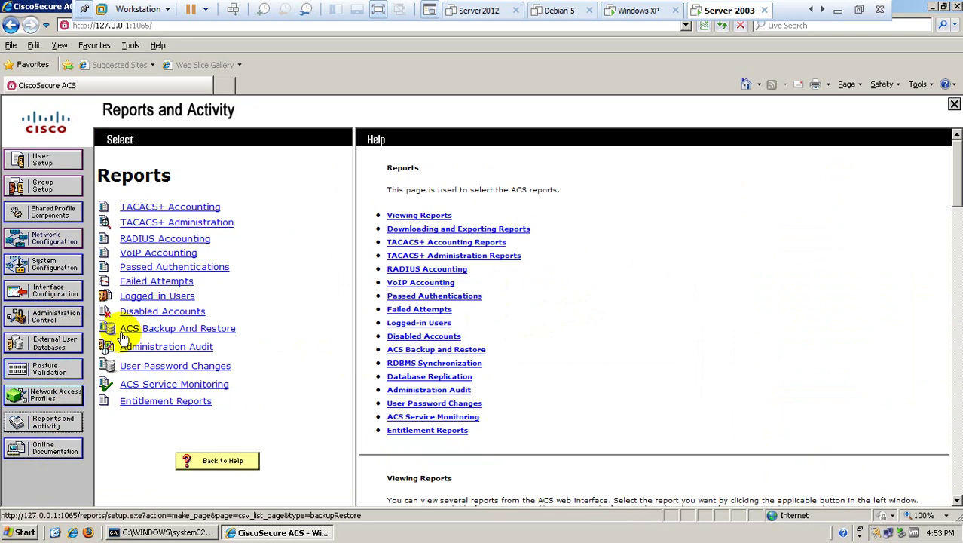
left_click(143, 300)
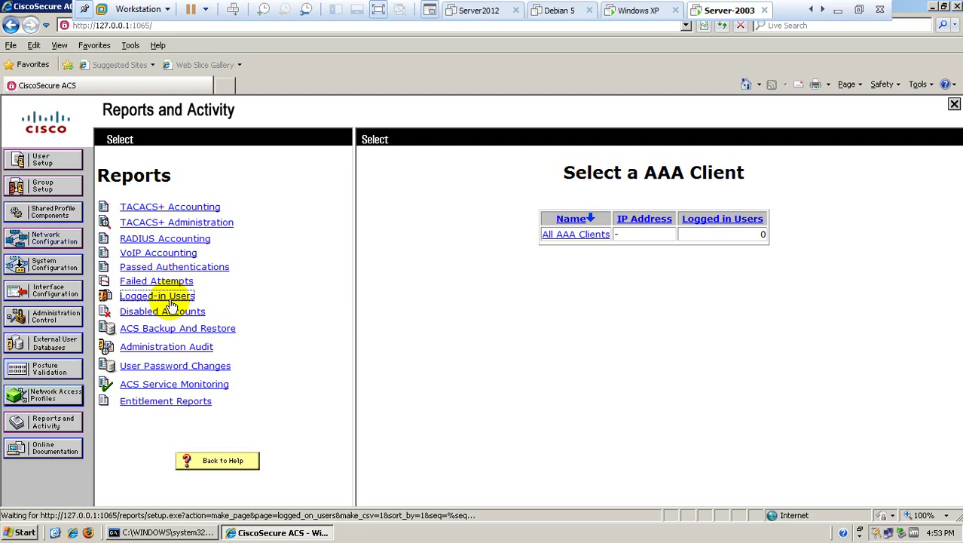
left_click(646, 10)
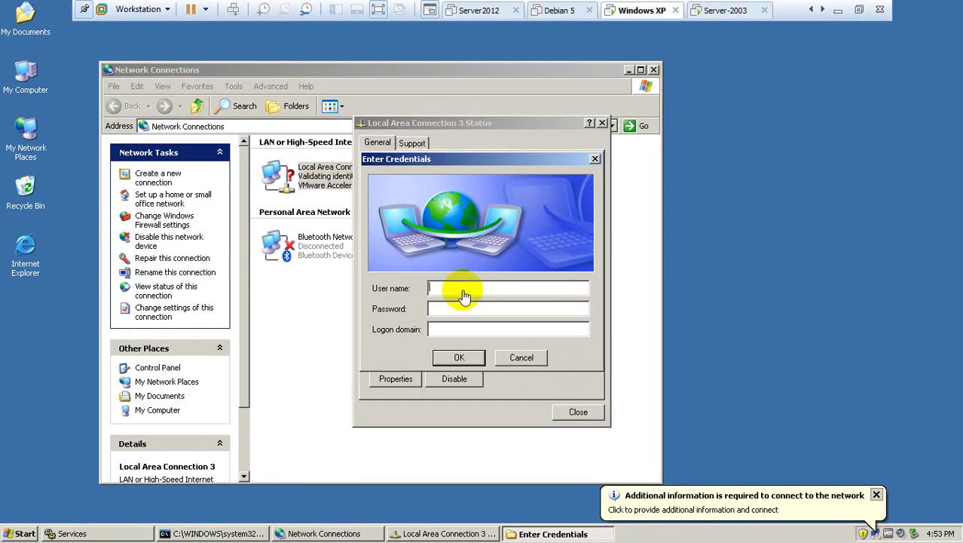
In cmd, ping 192.168.80.131 and then 192.168.80.135.
type("pak")
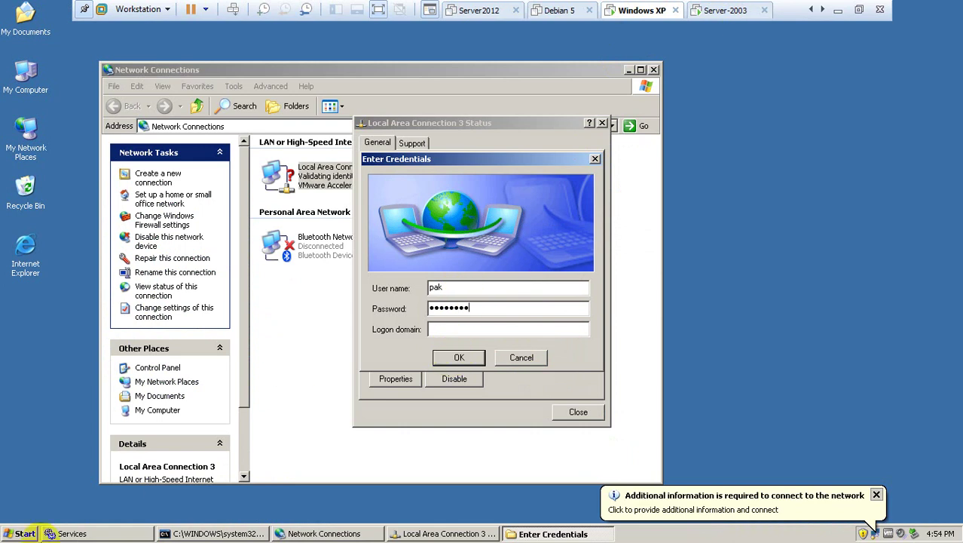
left_click(214, 533)
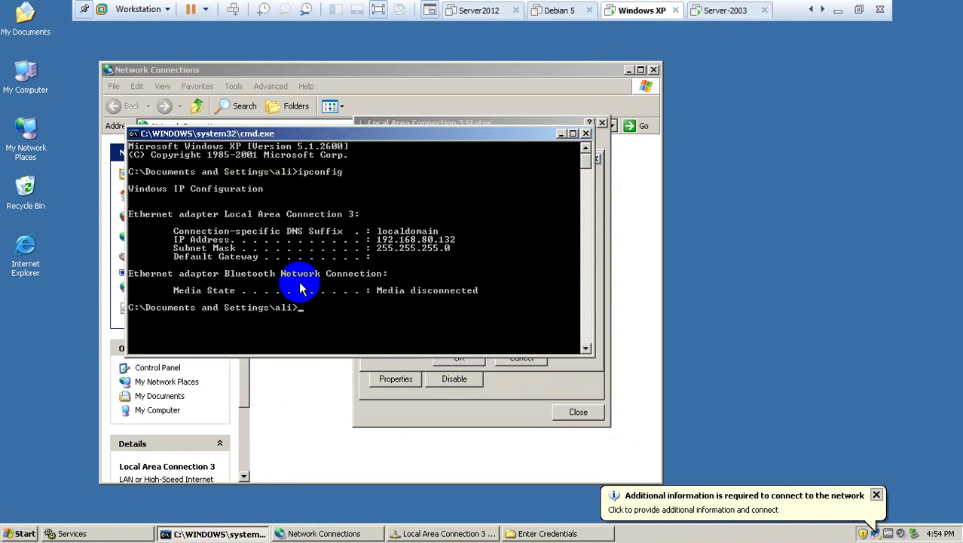
key("Up")
key("BackSpace")
key("BackSpace")
key("BackSpace")
key("BackSpace")
key("BackSpace")
key("BackSpace")
key("BackSpace")
key("Return")
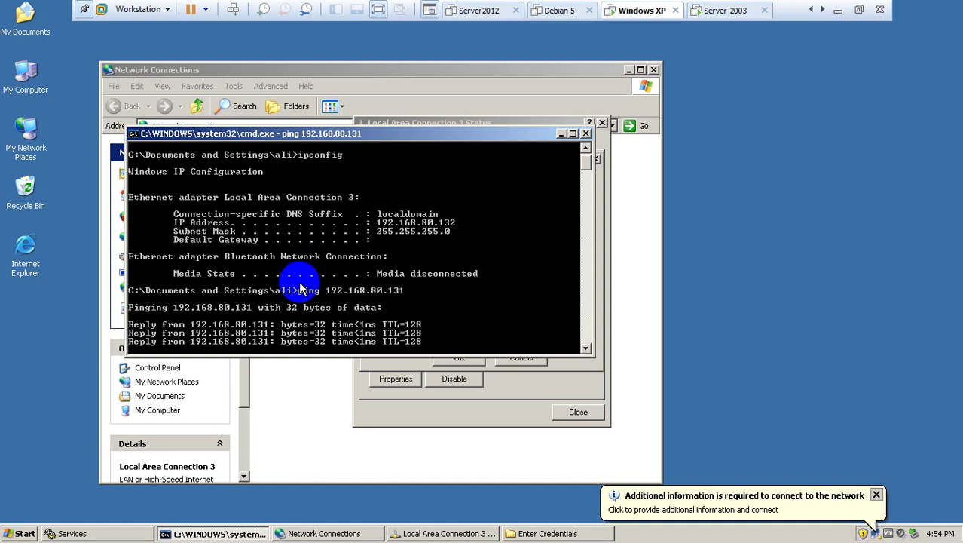
key("ctrl+c")
key("Up")
key("BackSpace")
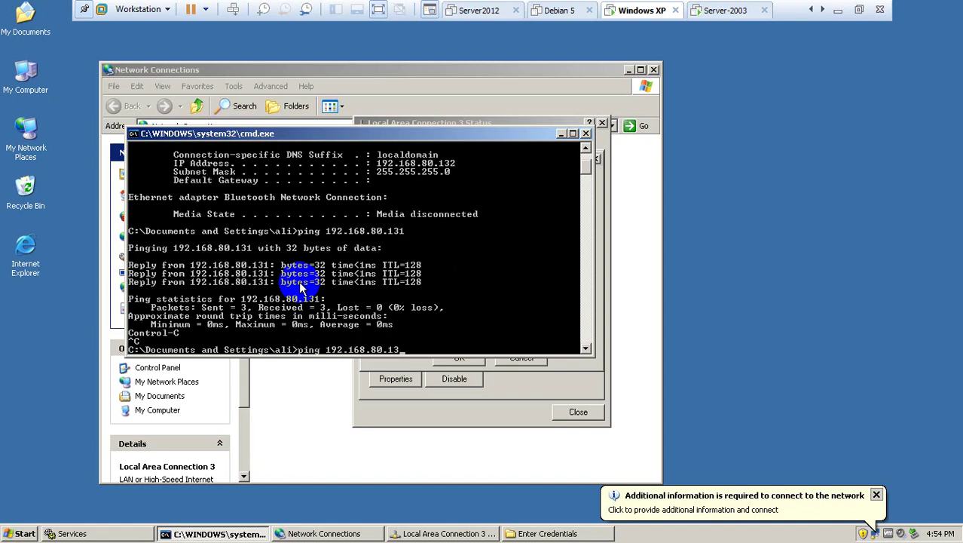
type("5")
key("Return")
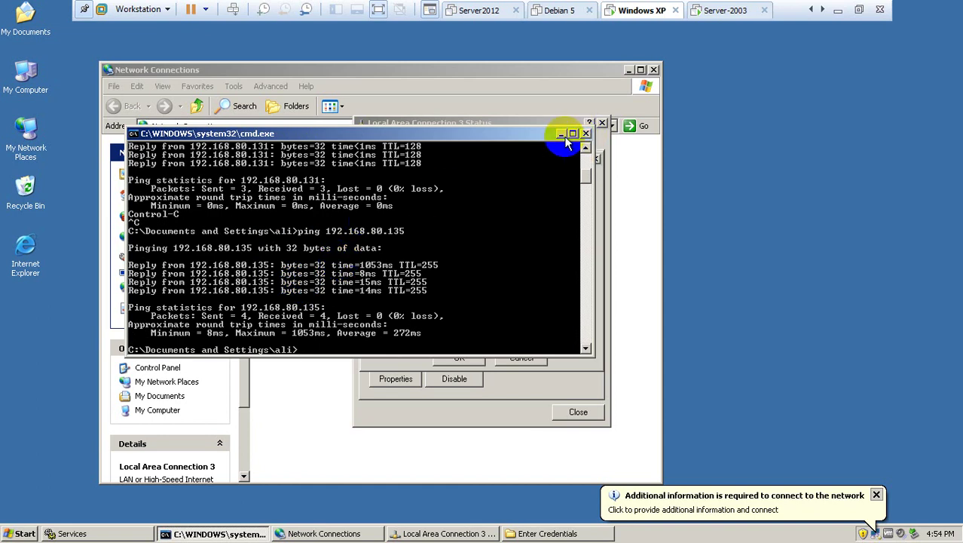
Submit the 802.1X credentials, close the connection status window and minimize VMware.
left_click(562, 135)
double_click(444, 307)
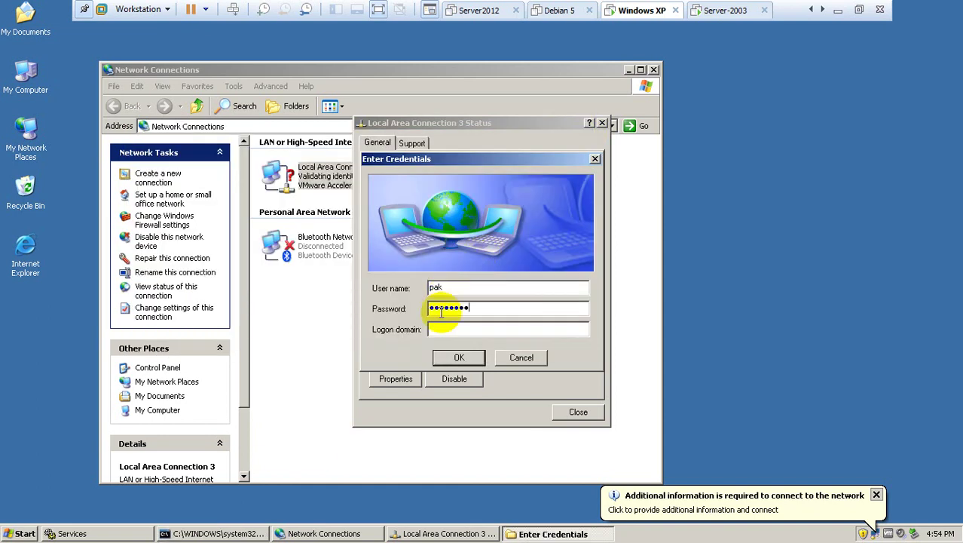
left_click(452, 308)
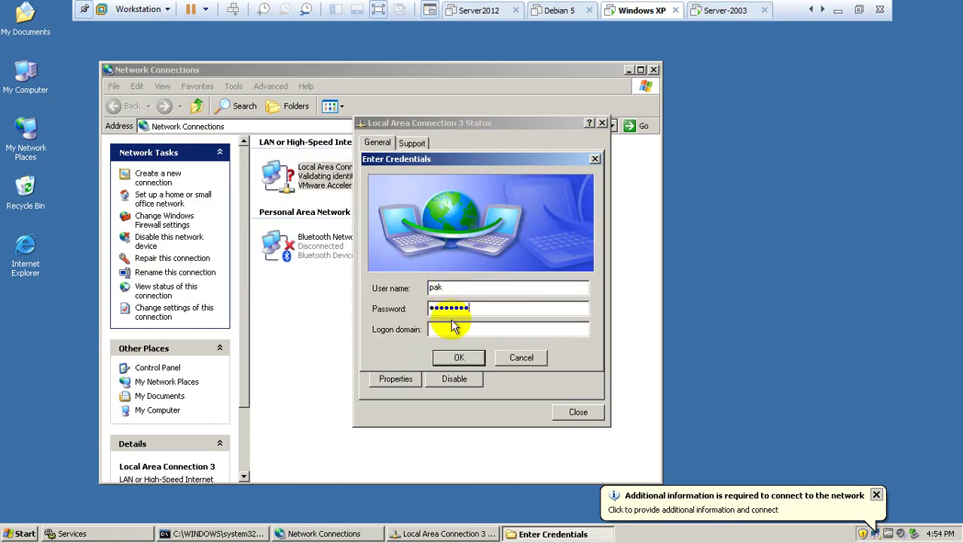
left_click(446, 358)
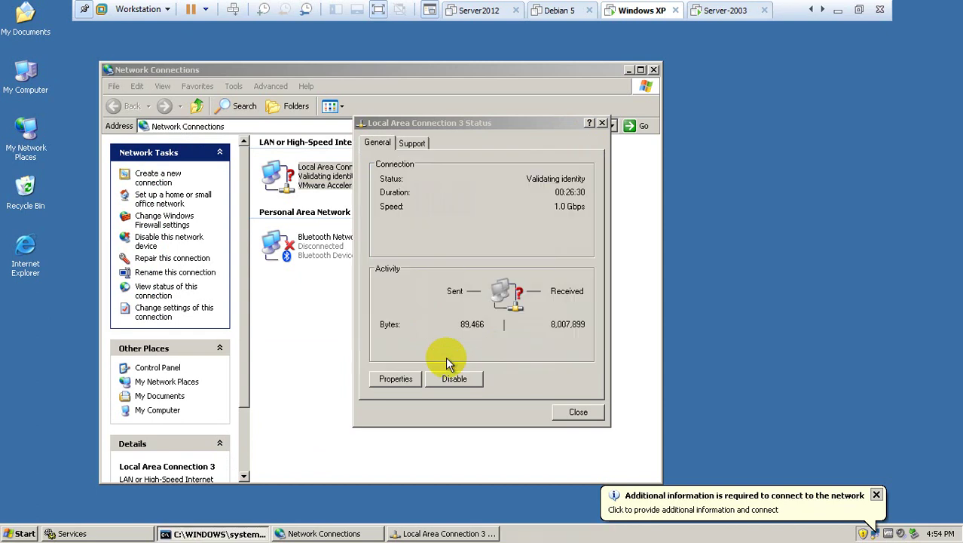
left_click(577, 412)
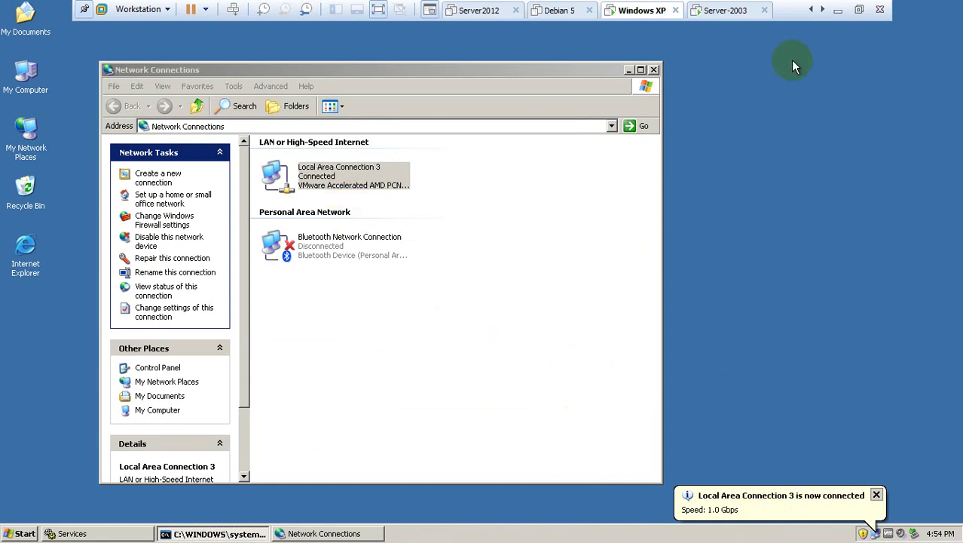
left_click(837, 10)
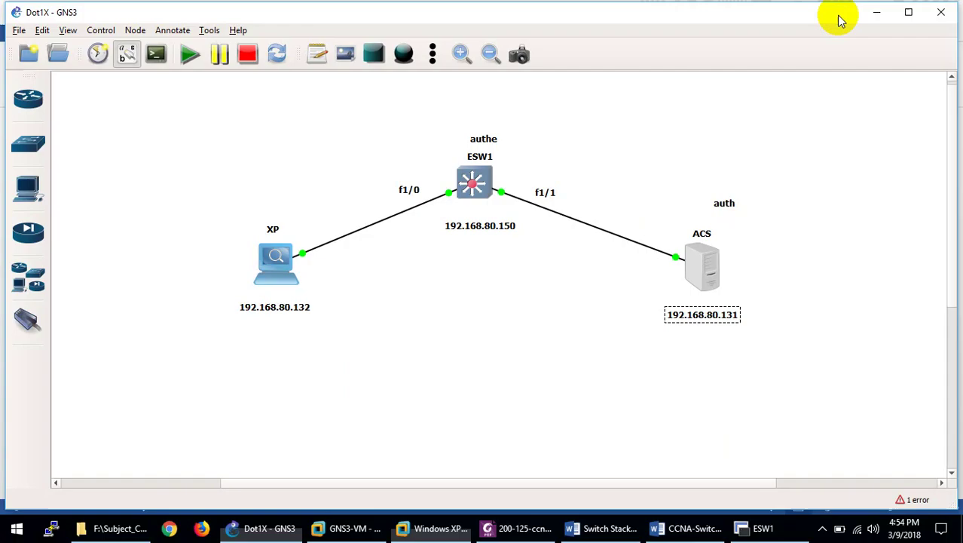
On the ESW1 console, page past --More-- and enter debug dot1x all.
left_click(754, 528)
left_click_drag(538, 32, 359, 28)
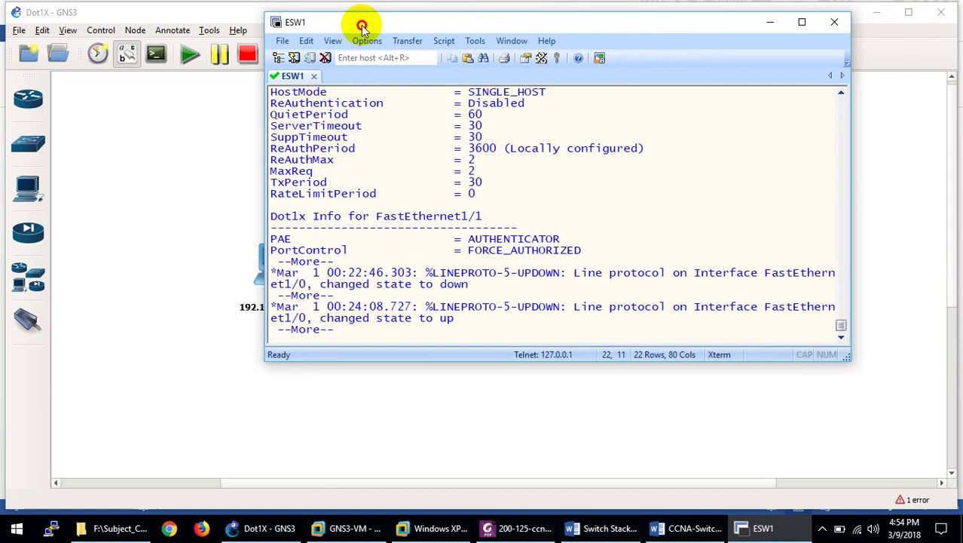
key("Return")
key("Return")
key("Return")
key("Return")
key("Return")
key("Return")
key("Return")
key("Return")
key("Return")
key("Return")
key("Return")
key("Return")
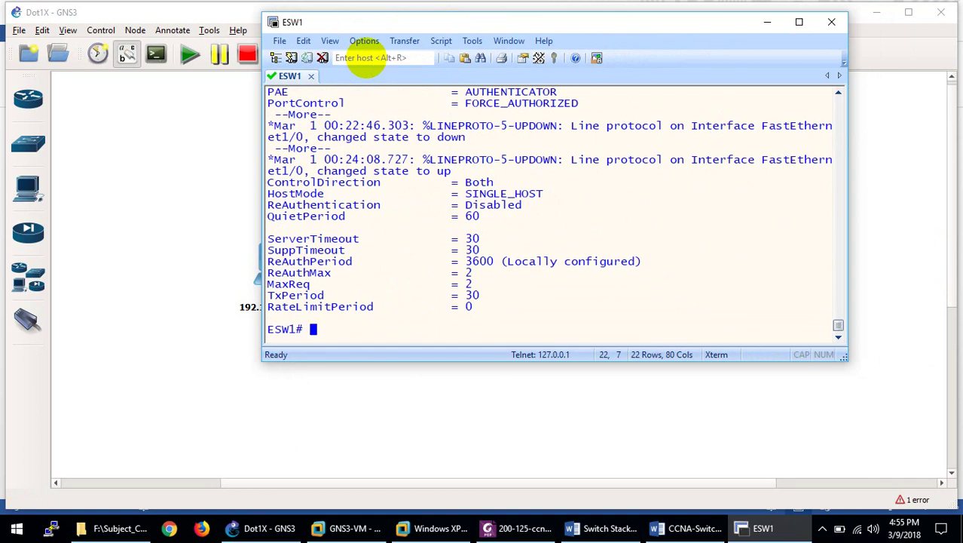
type("dot")
key("Tab")
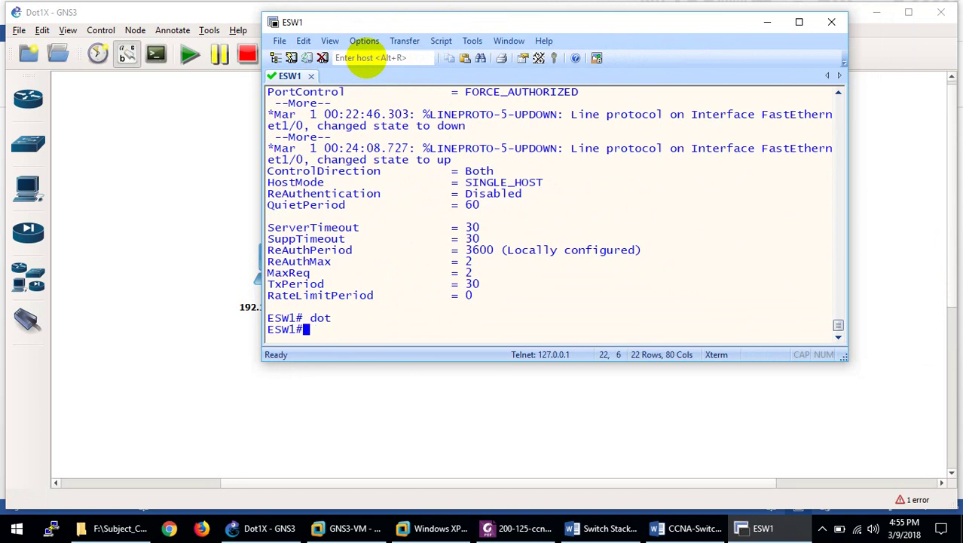
key("Tab")
type("a")
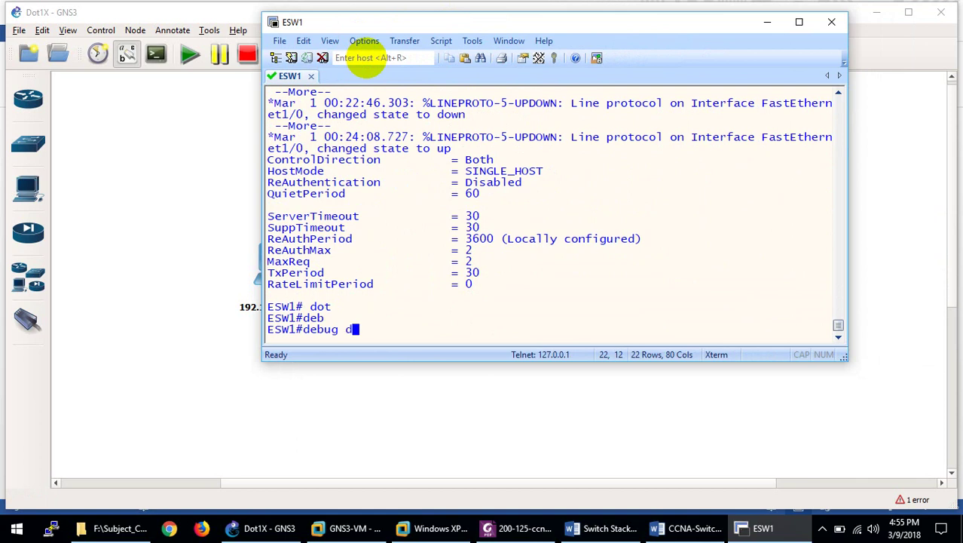
type("o")
key("Tab")
type("t")
key("Tab")
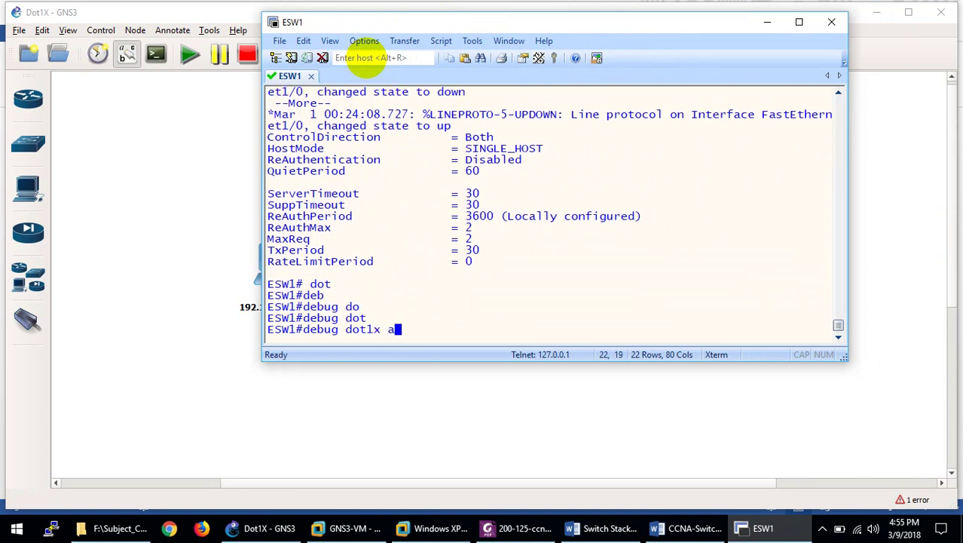
type("all")
key("Return")
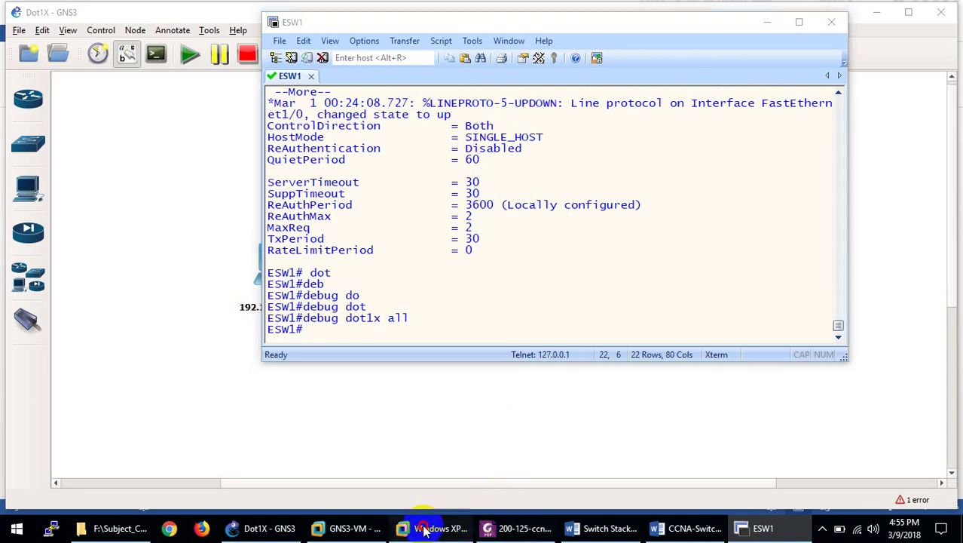
Disable and then re-enable Local Area Connection 3 on the Windows XP VM.
left_click(422, 527)
right_click(360, 185)
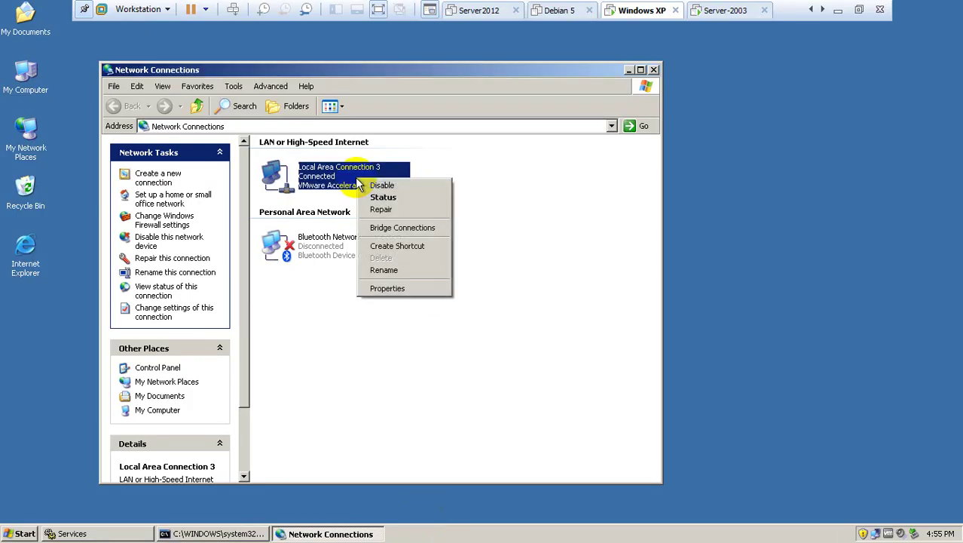
left_click(374, 187)
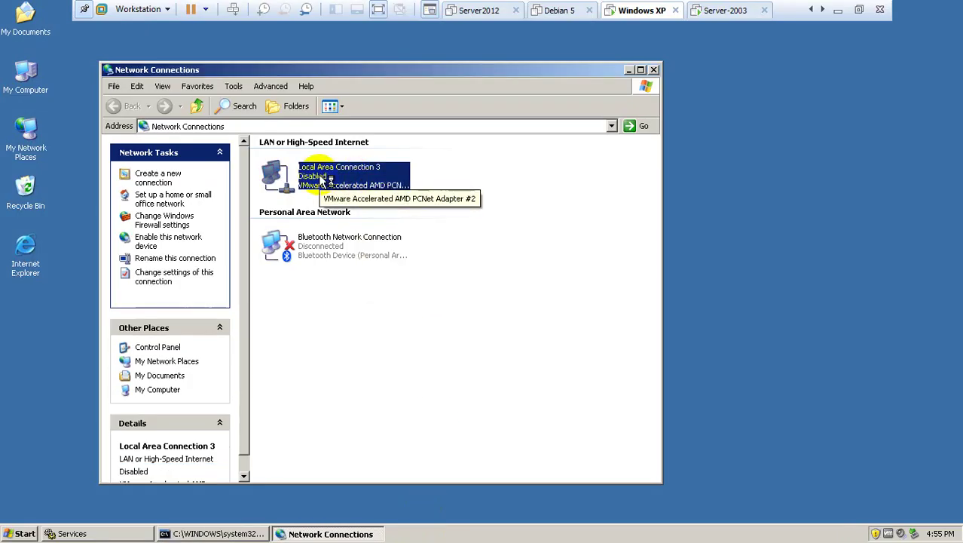
right_click(321, 181)
left_click(336, 186)
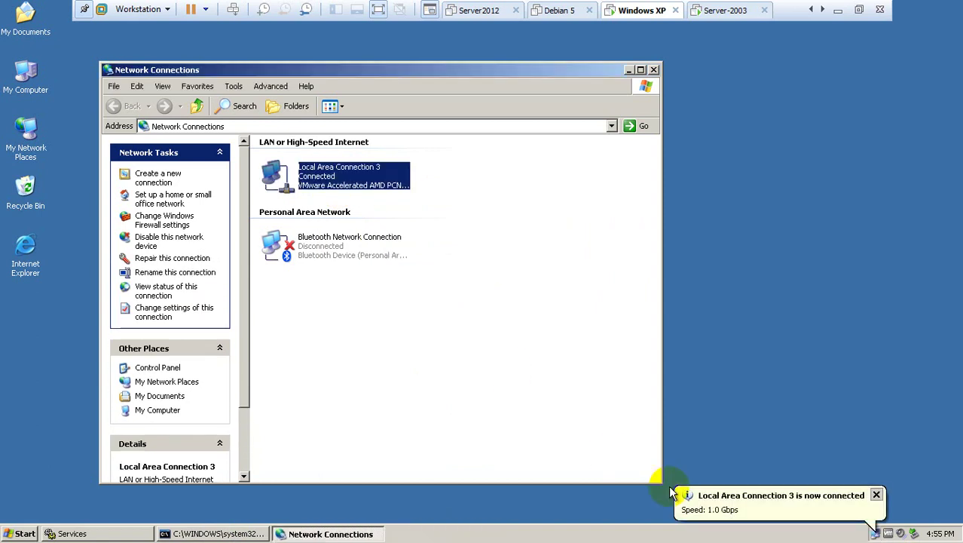
right_click(331, 183)
left_click(329, 189)
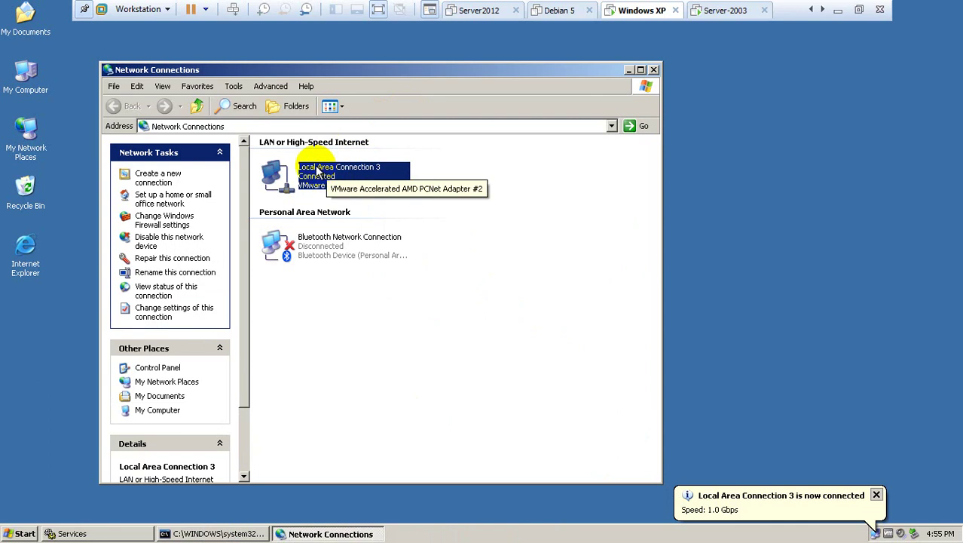
Try to uncheck Cache user information in the connection's Authentication settings; the save fails.
right_click(318, 168)
left_click(340, 275)
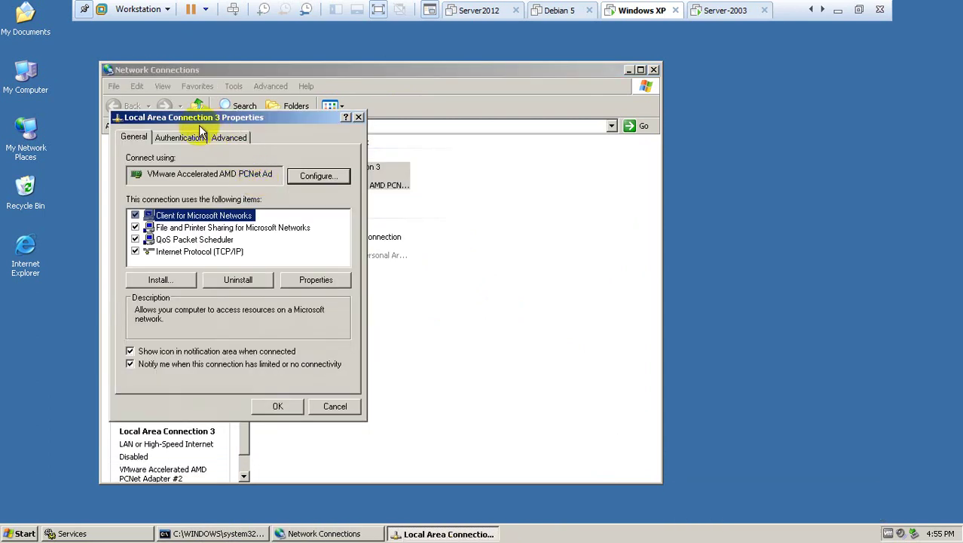
left_click(181, 138)
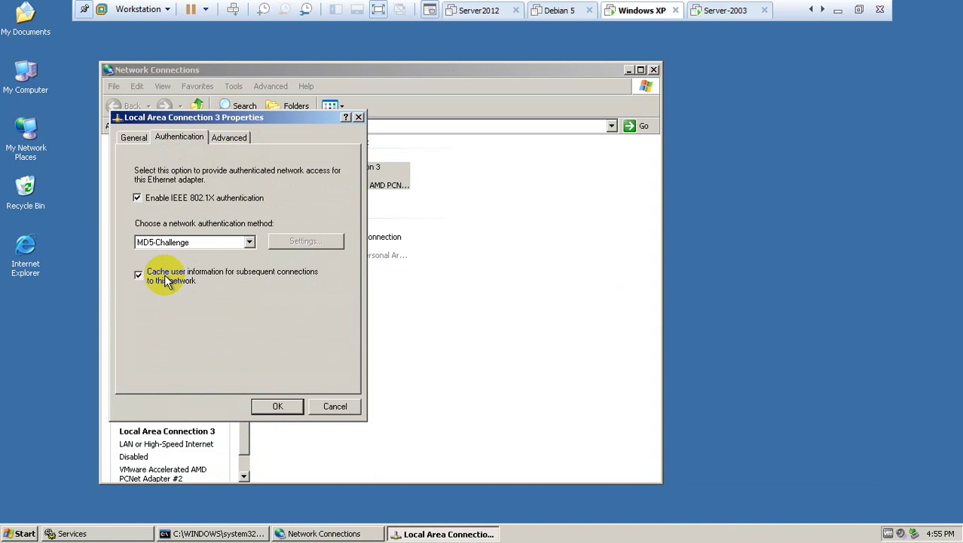
left_click(276, 407)
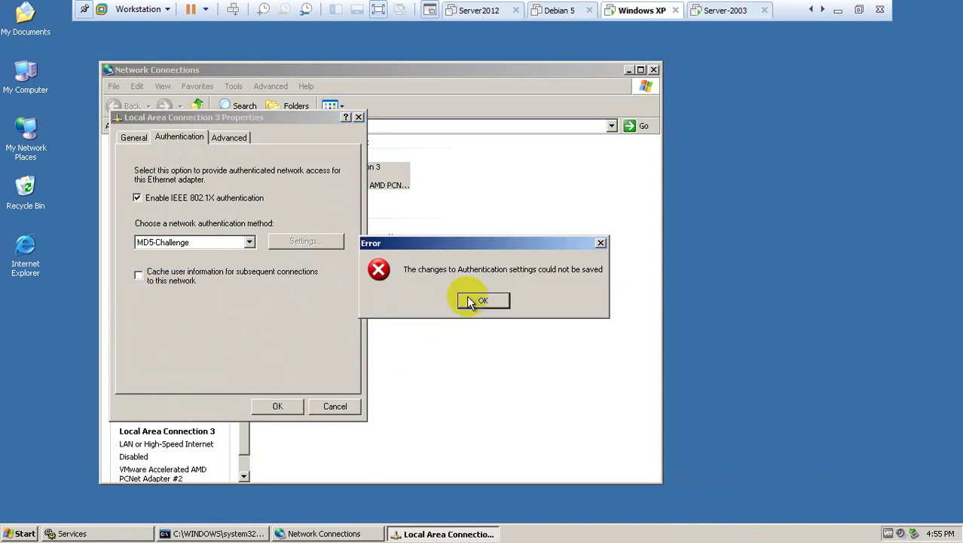
left_click(481, 300)
left_click(272, 411)
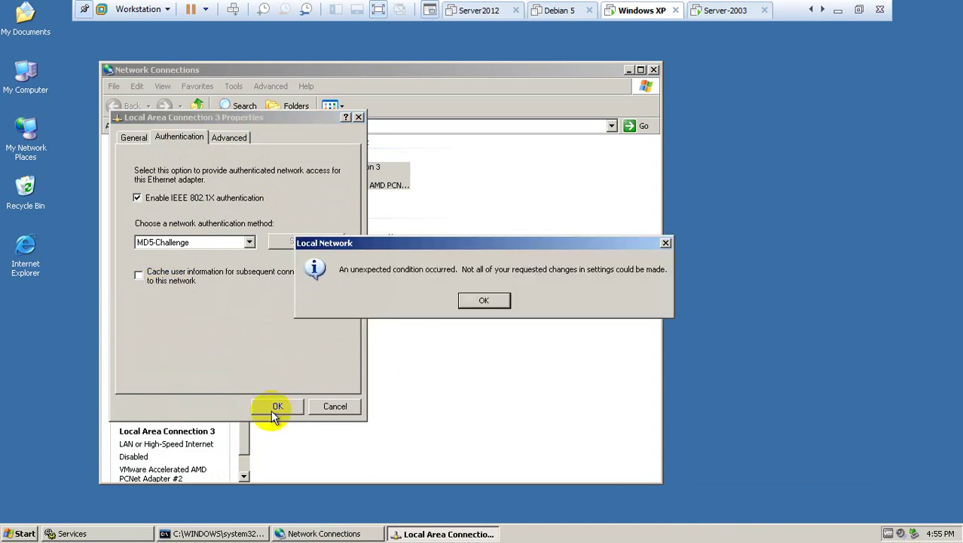
left_click(486, 301)
left_click(486, 301)
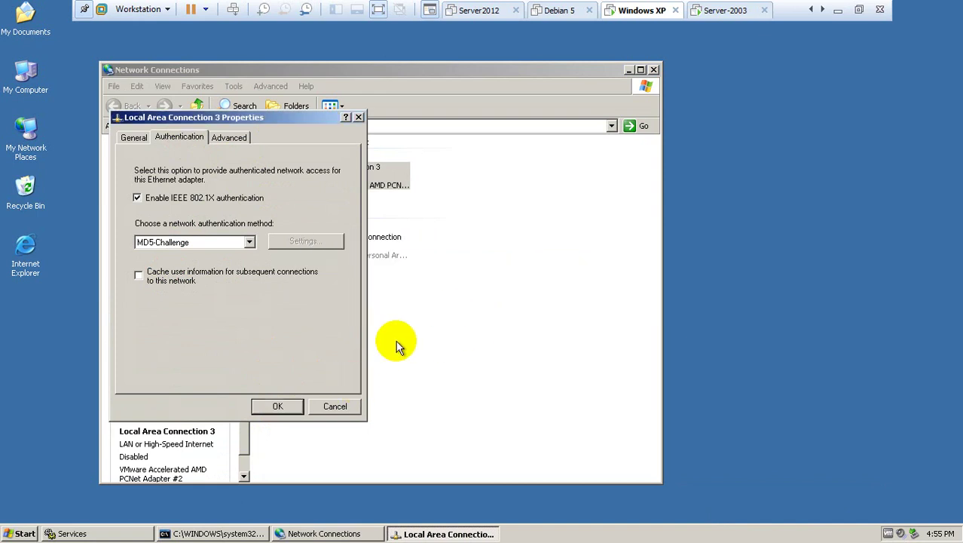
left_click(333, 407)
right_click(335, 172)
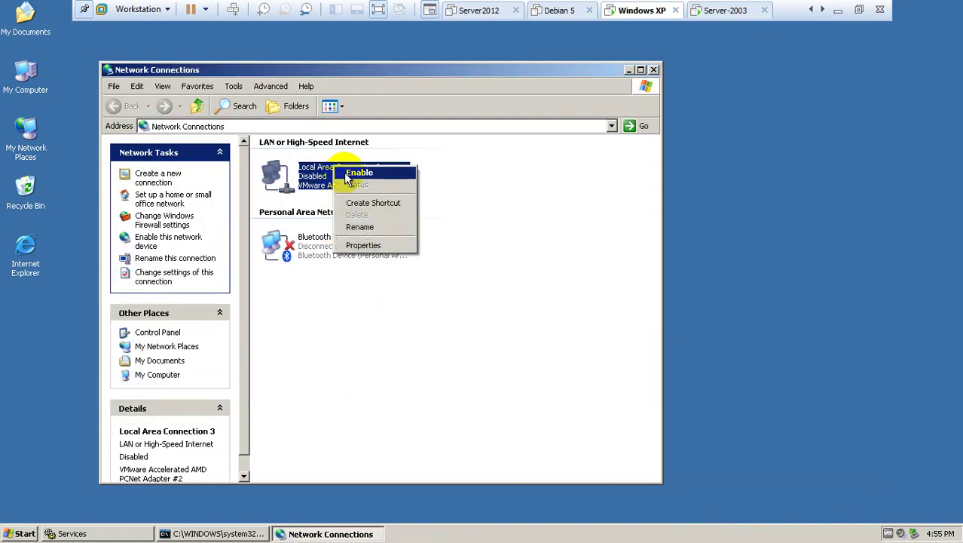
Re-enable Local Area Connection 3, restart 802.1X authentication and submit the user's credentials.
left_click(352, 175)
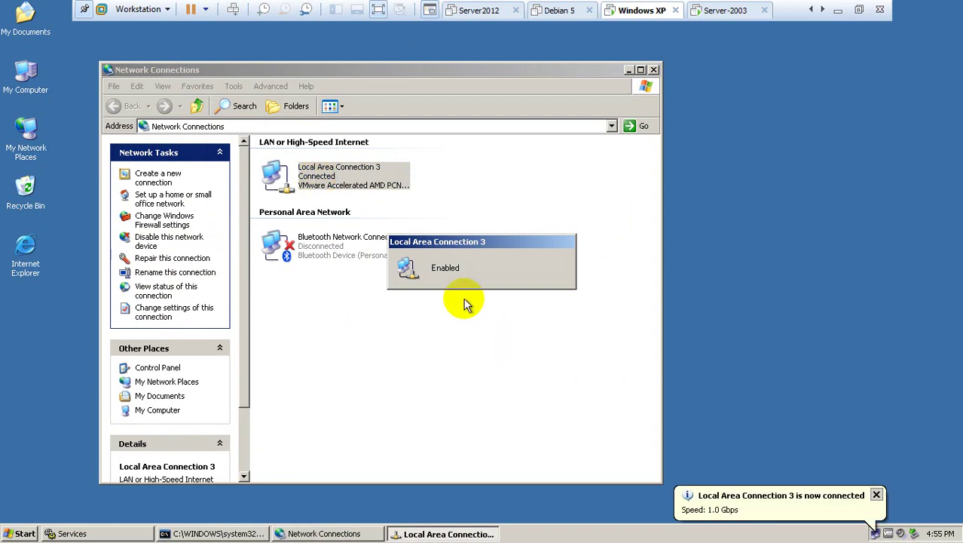
right_click(324, 181)
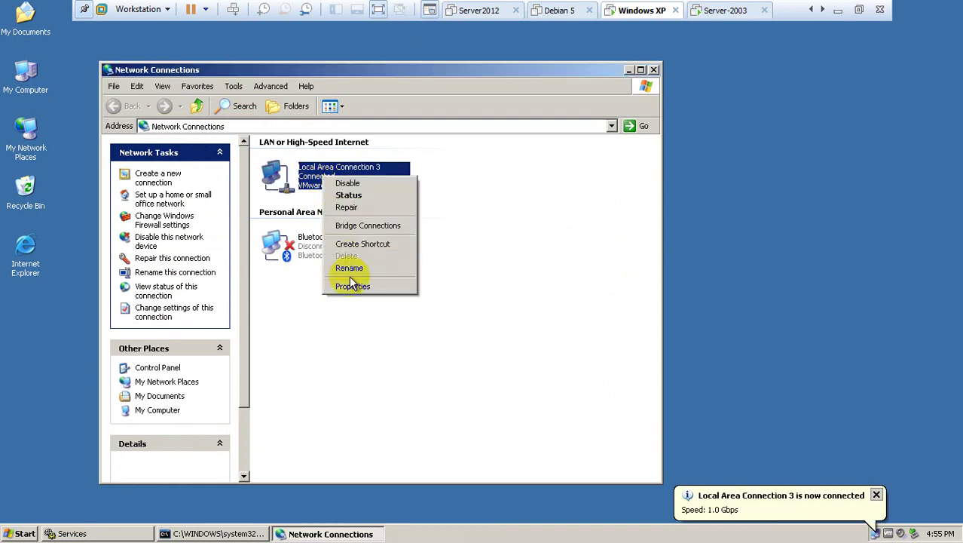
left_click(348, 285)
left_click(196, 153)
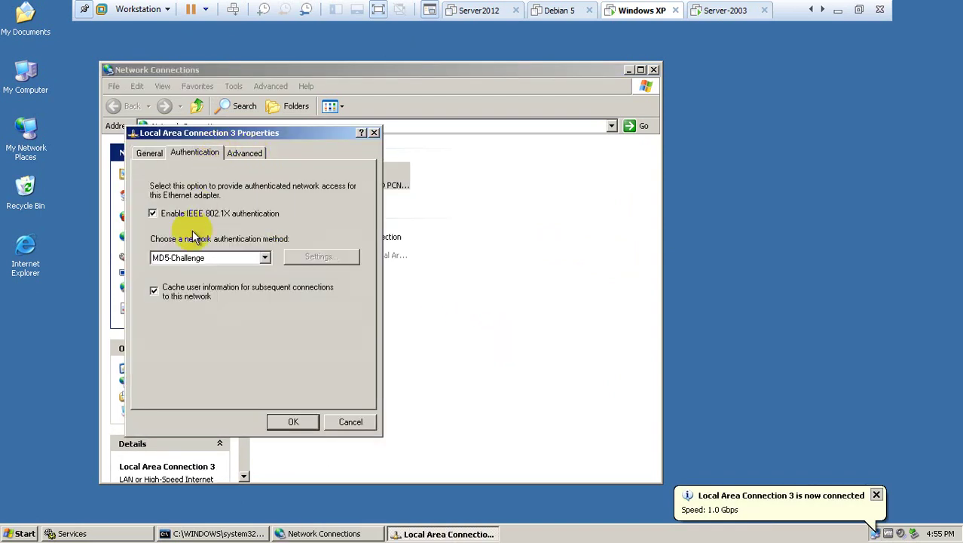
left_click(293, 423)
left_click(663, 499)
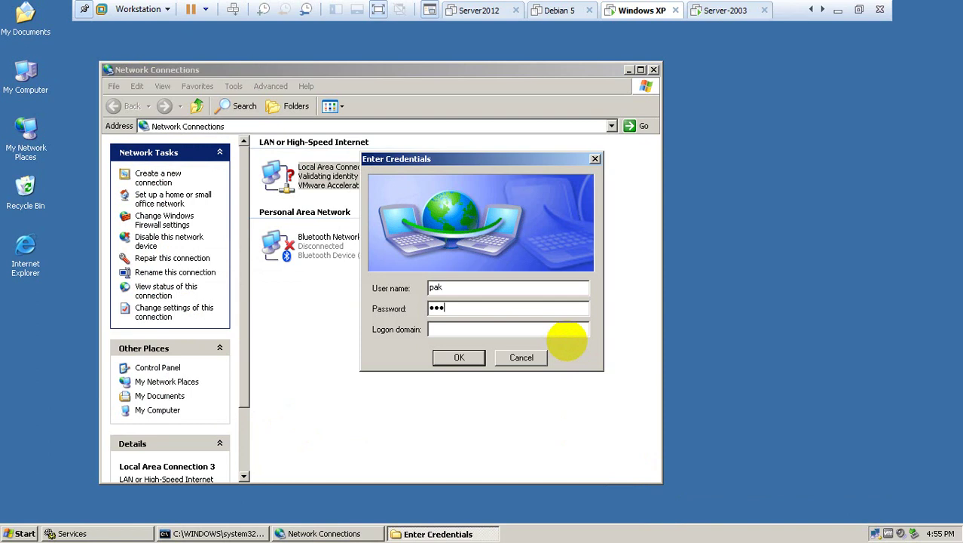
key("Return")
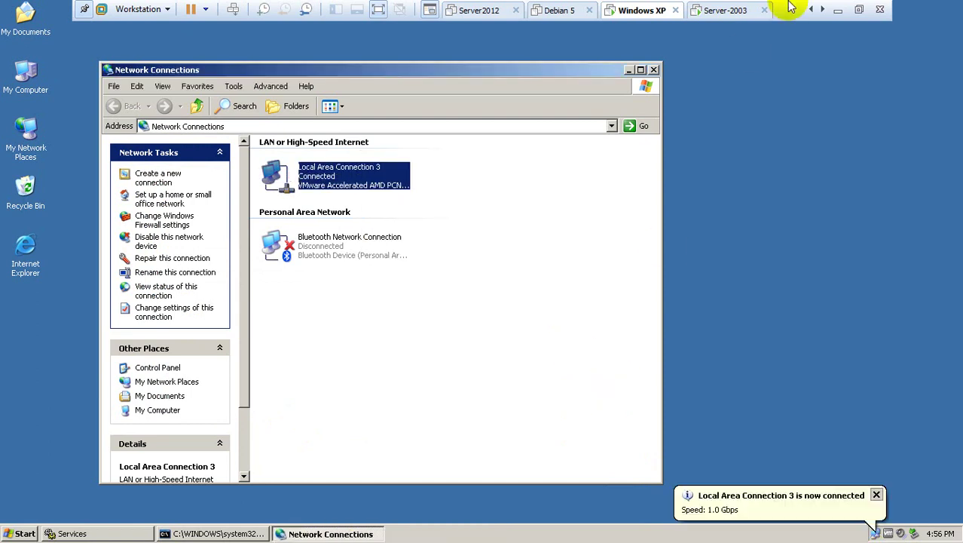
Maximize the ESW1 console to read the dot1x debug, try a command, then return to XP.
left_click(839, 11)
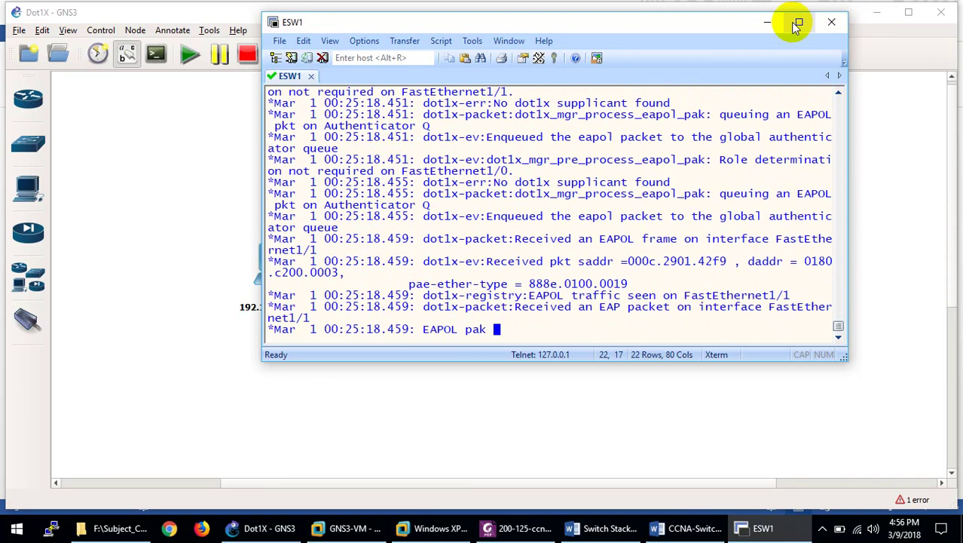
left_click(797, 23)
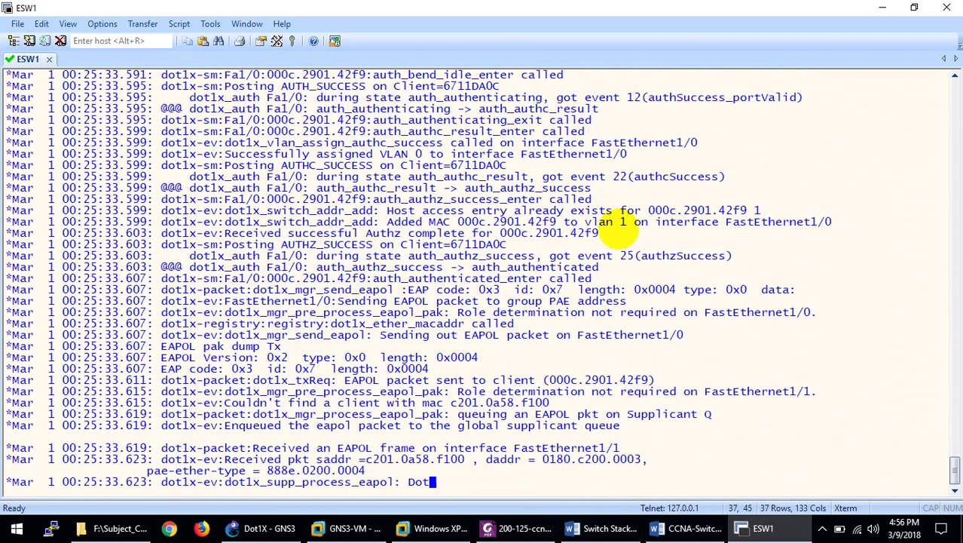
type("ua lll")
key("Return")
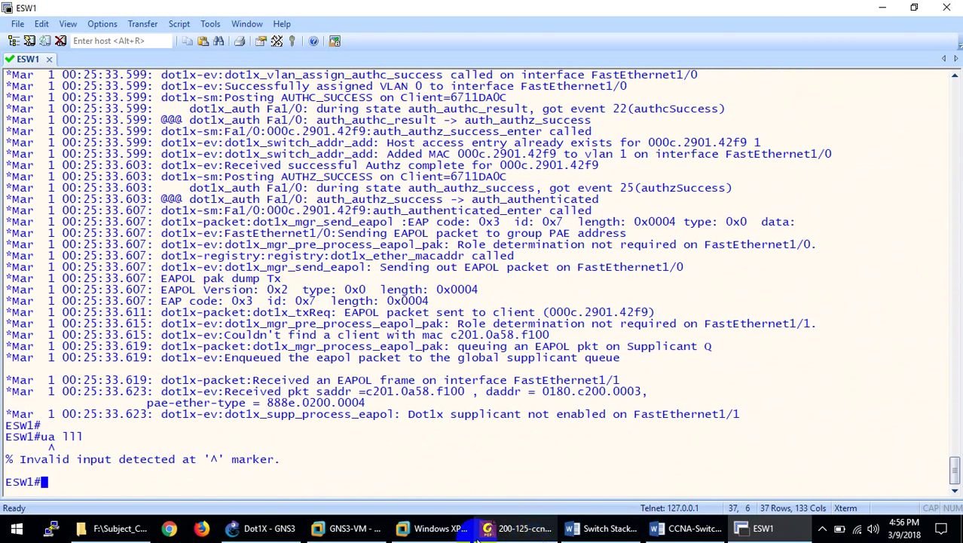
left_click(445, 530)
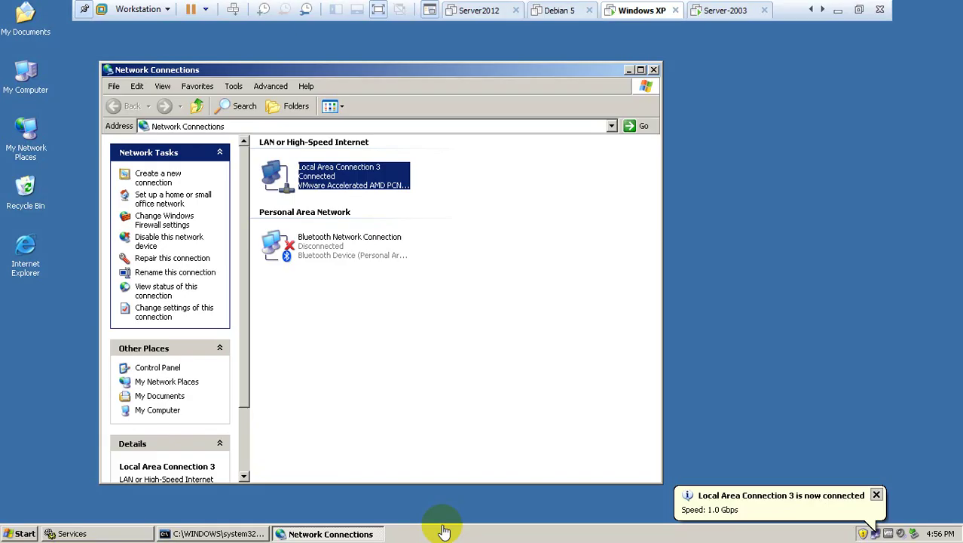
Restart authentication on Local Area Connection 3 and submit a made-up user name, which fails.
right_click(345, 179)
left_click(369, 285)
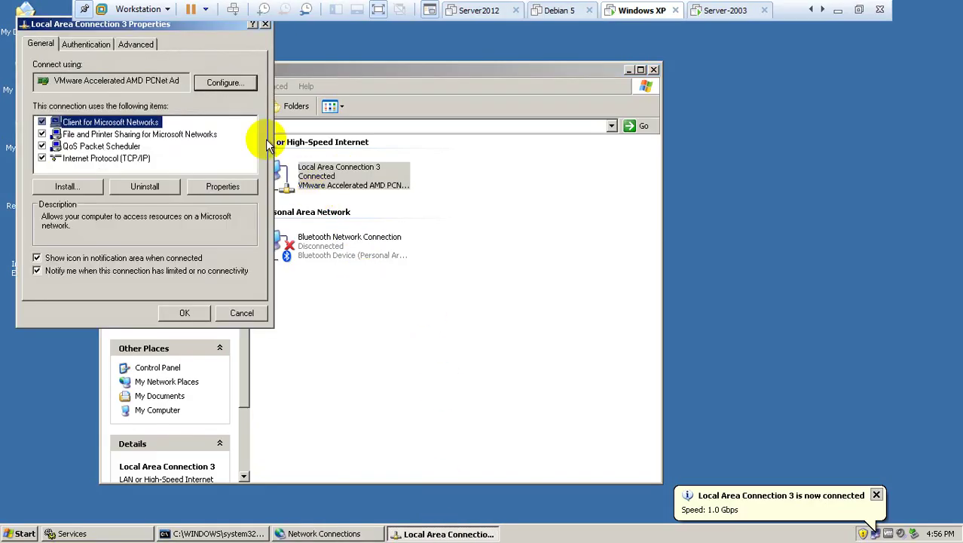
left_click(86, 45)
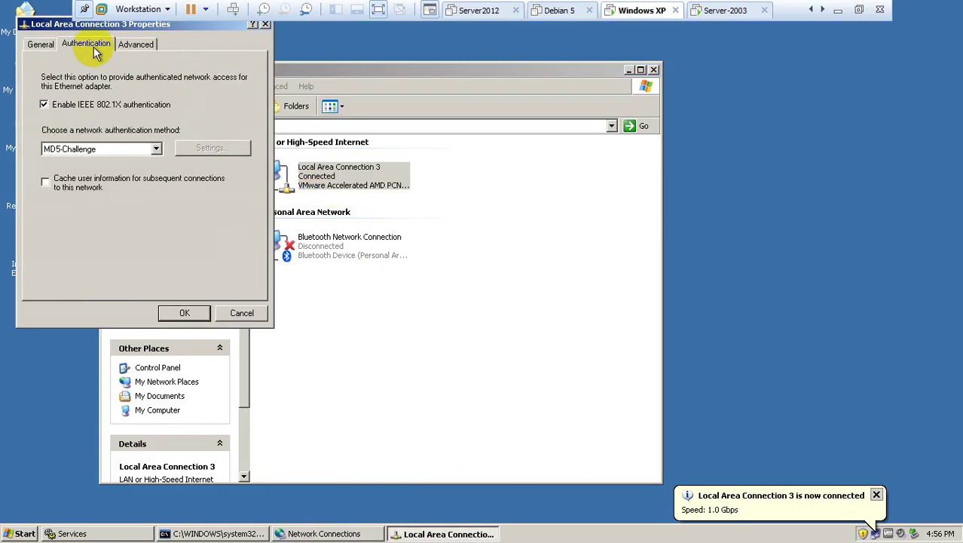
left_click(171, 313)
left_click(626, 496)
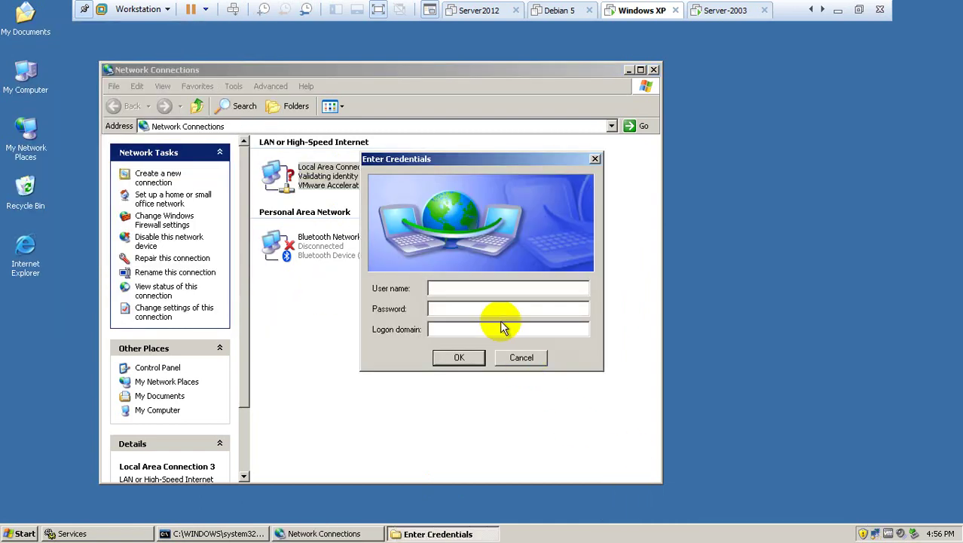
left_click(455, 365)
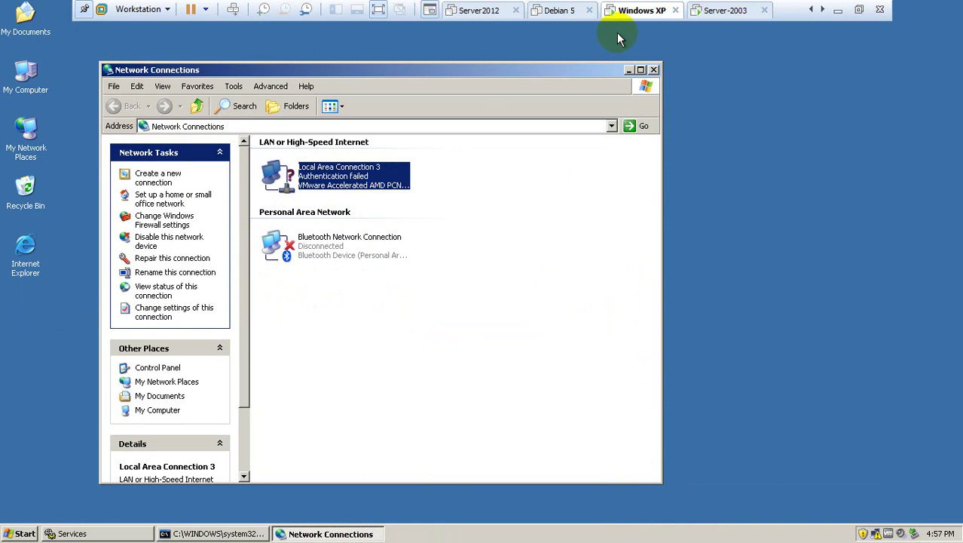
Check the EAP Fail on the switch console, then switch to the Server-2003 VM.
left_click(838, 12)
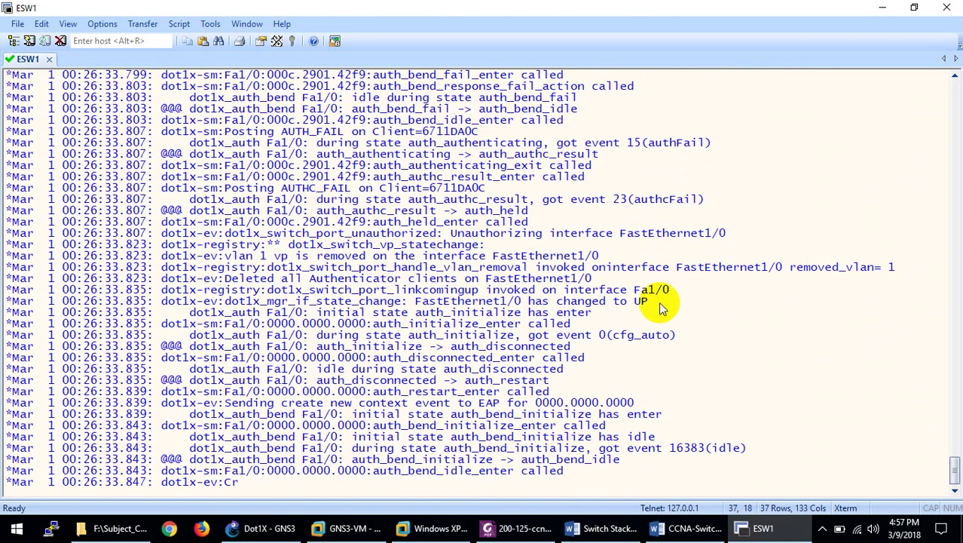
left_click(433, 528)
left_click(720, 10)
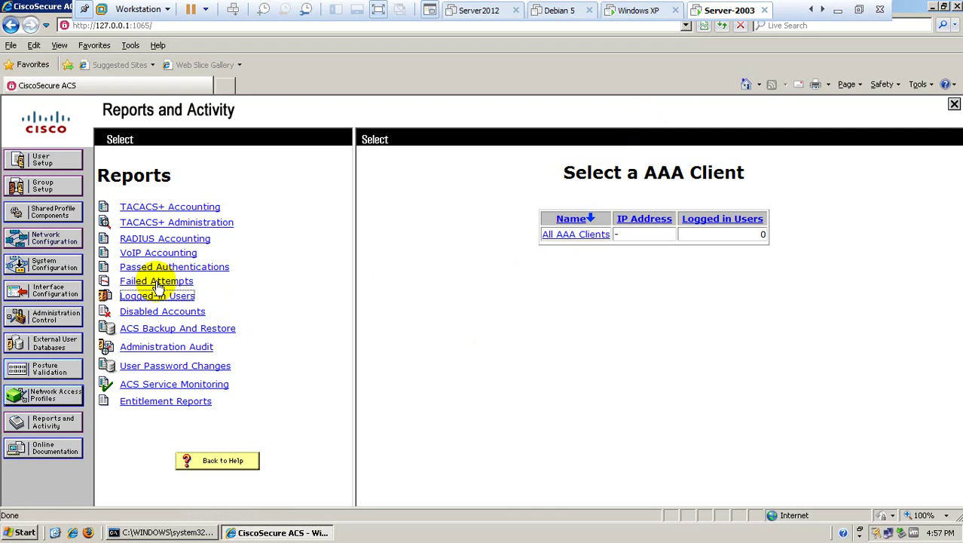
Open the 2018-03-08 failed-attempts log, then the active failed-attempts log.
left_click(156, 281)
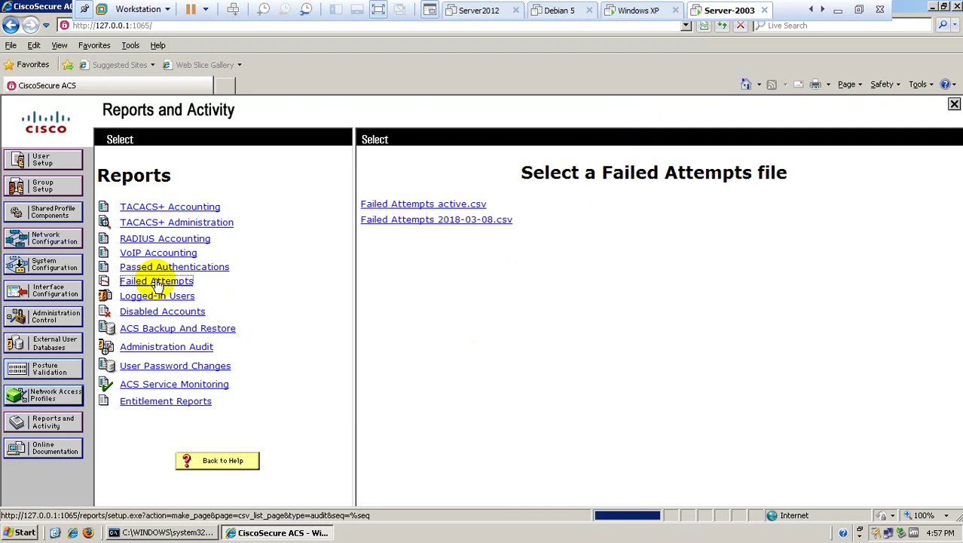
left_click(448, 220)
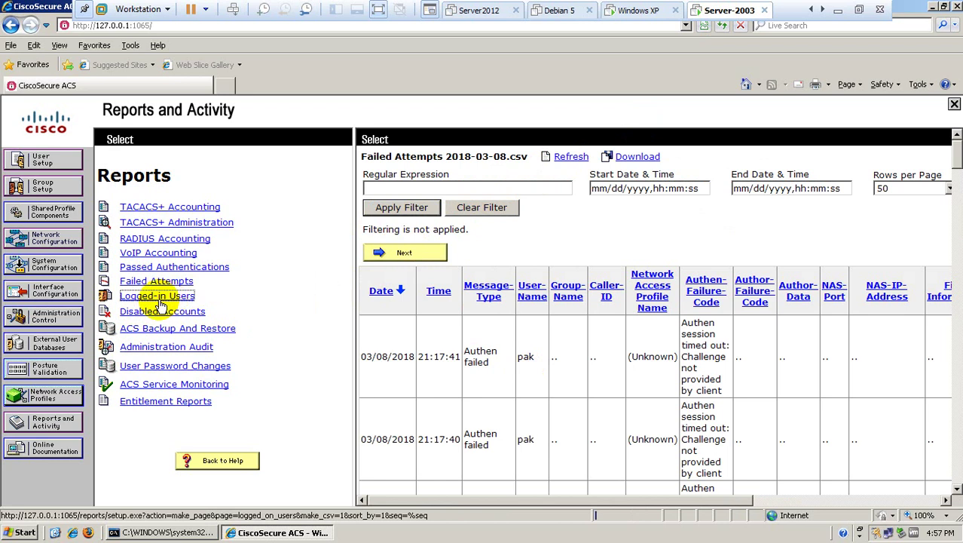
left_click(161, 285)
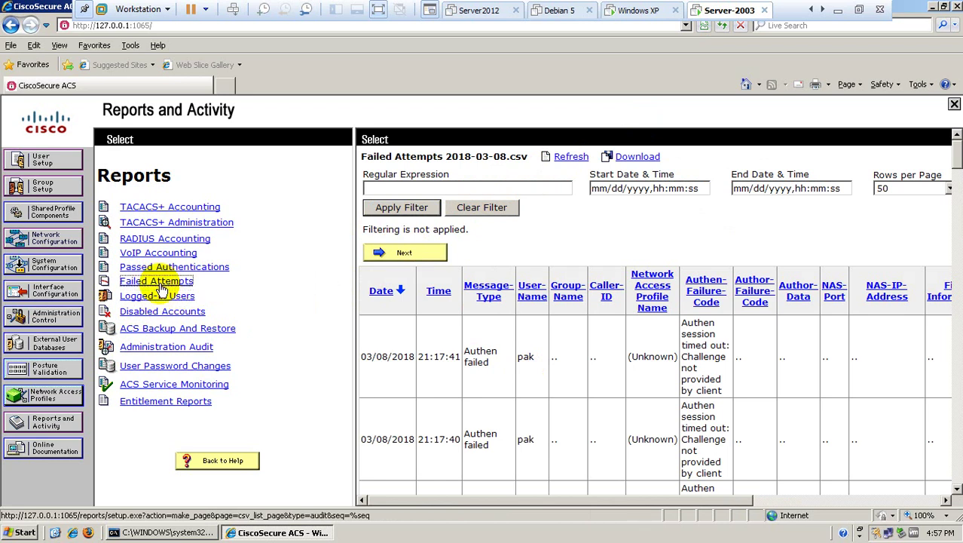
left_click(416, 202)
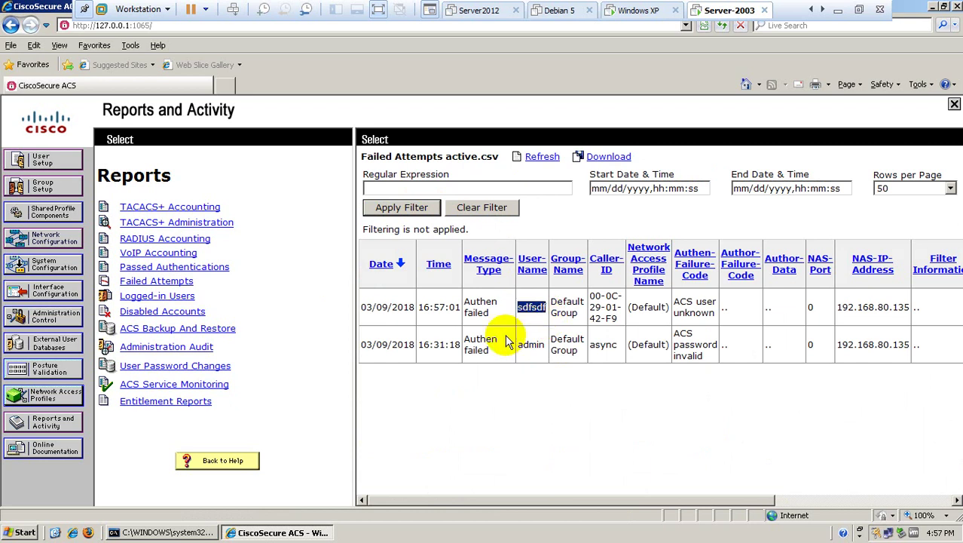
Highlight the Authen failed, user-unknown, NAS IP and user name fields, then list all users.
left_click_drag(489, 312, 468, 304)
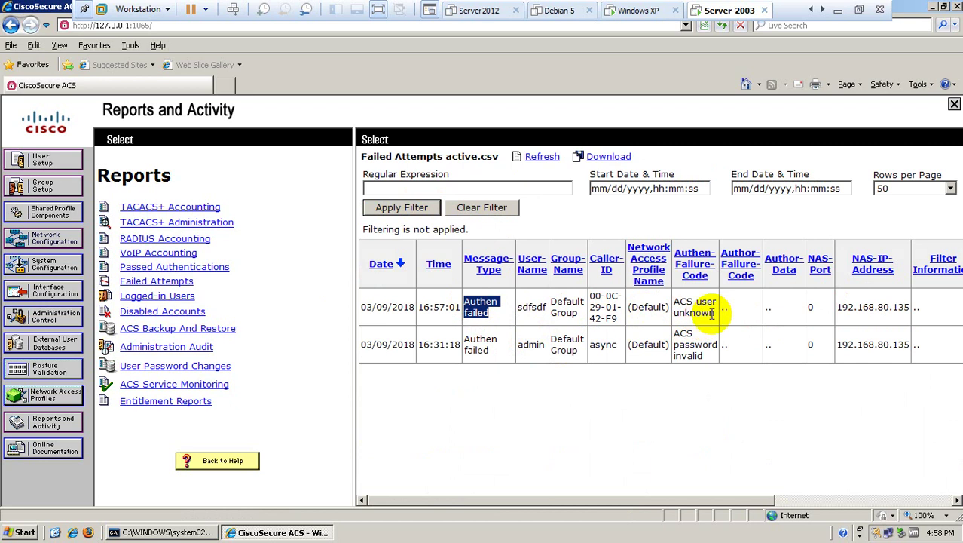
left_click_drag(716, 315, 706, 300)
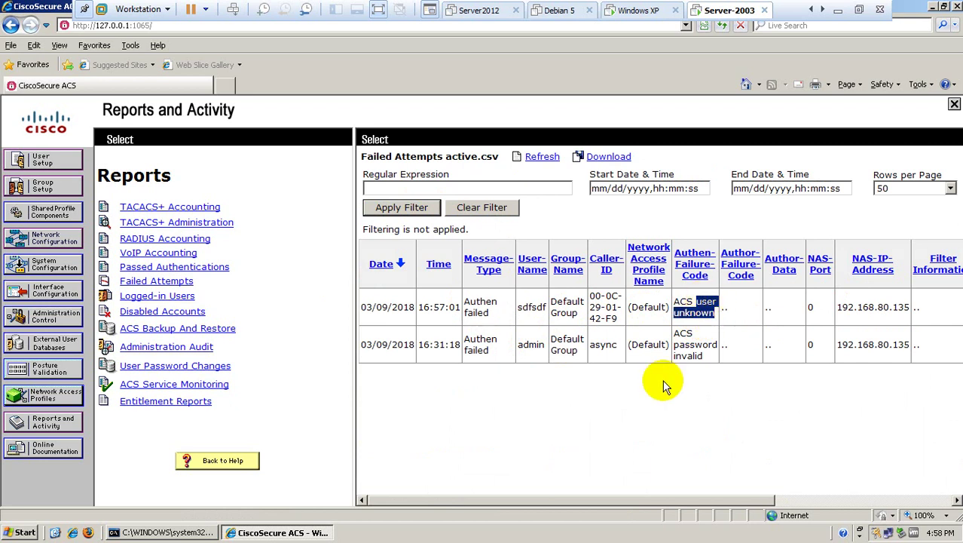
left_click(907, 302)
left_click_drag(907, 301, 828, 345)
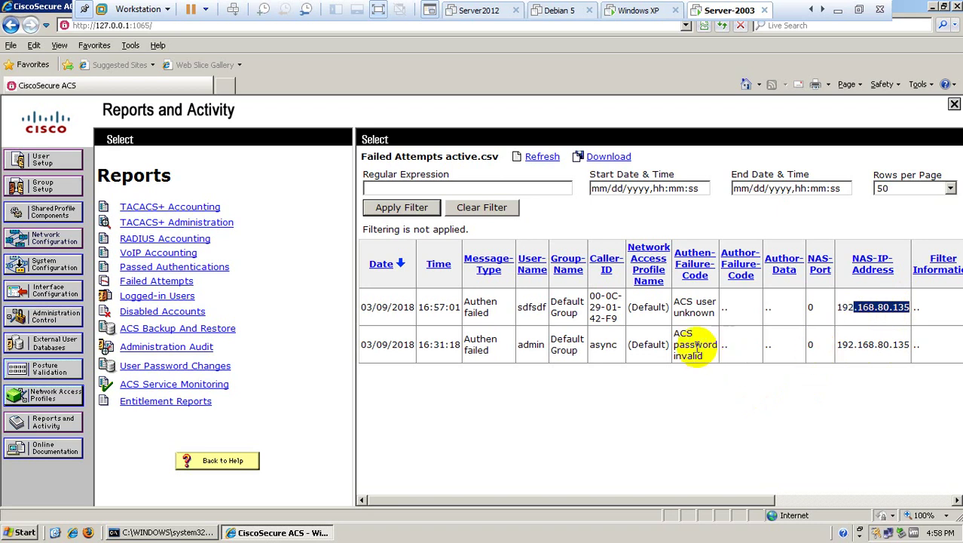
double_click(531, 317)
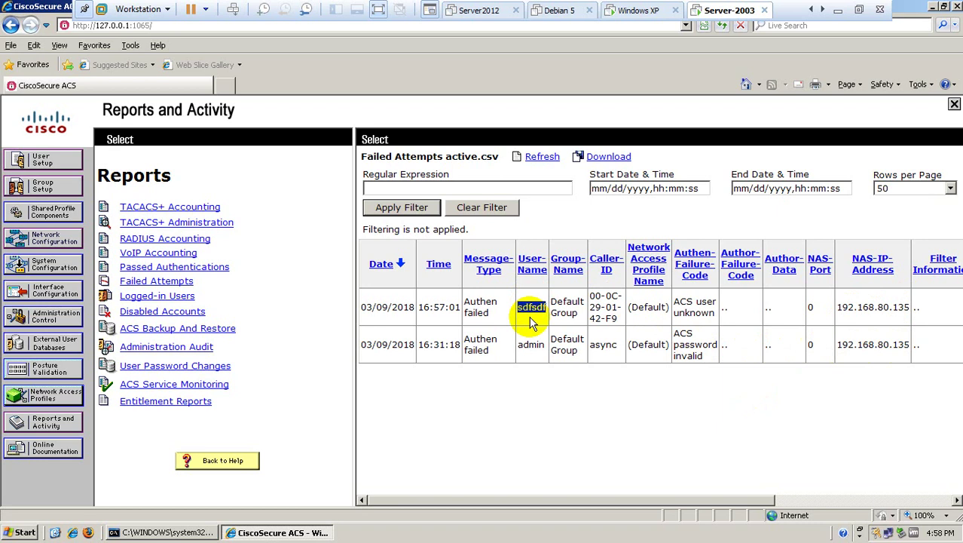
left_click_drag(716, 313, 693, 301)
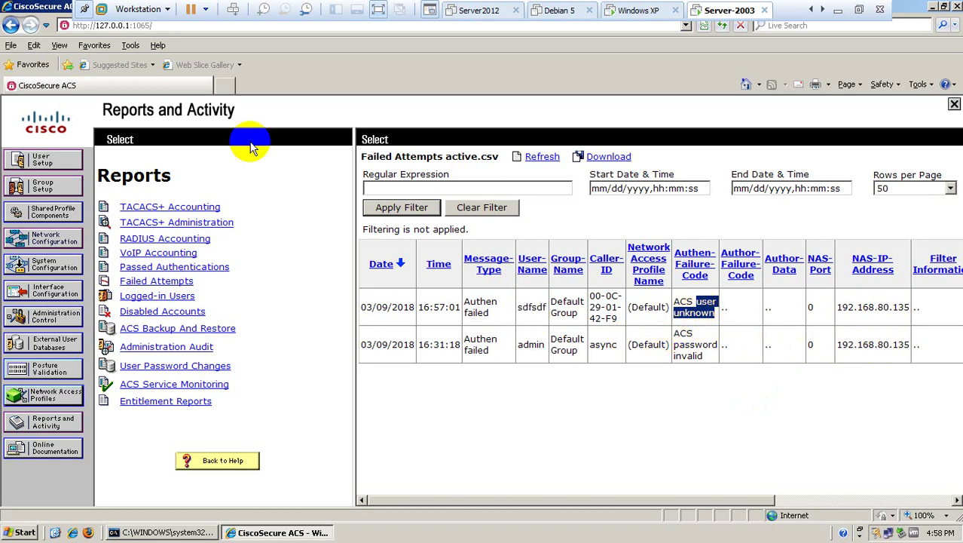
left_click(46, 161)
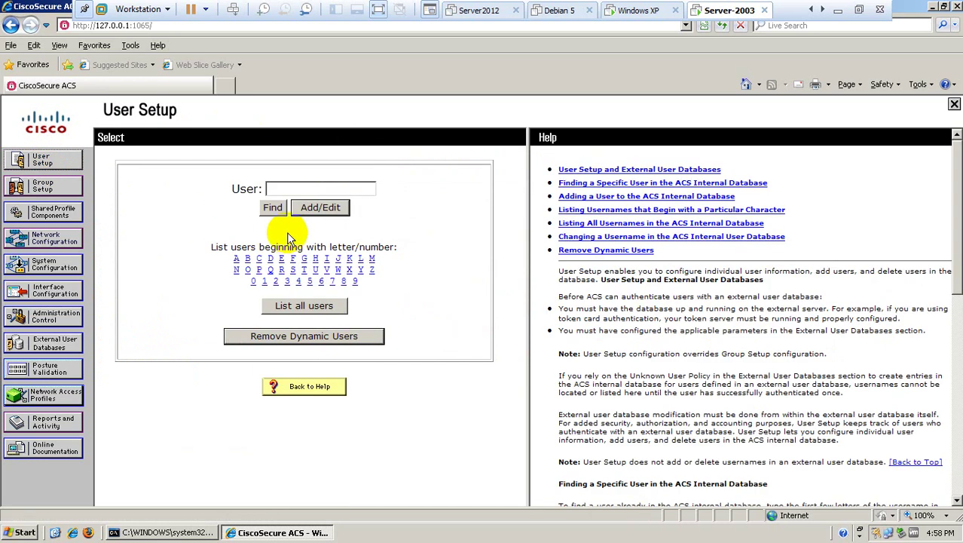
left_click(304, 306)
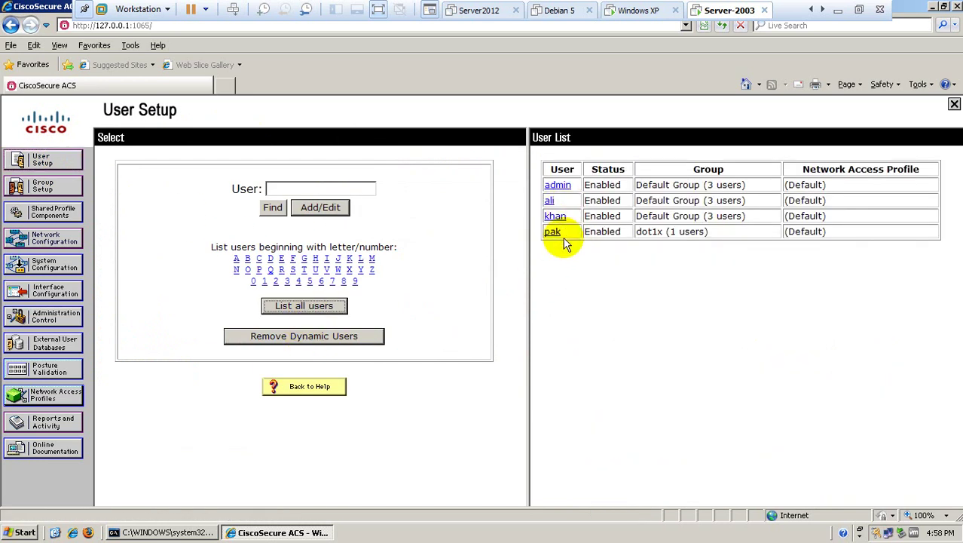